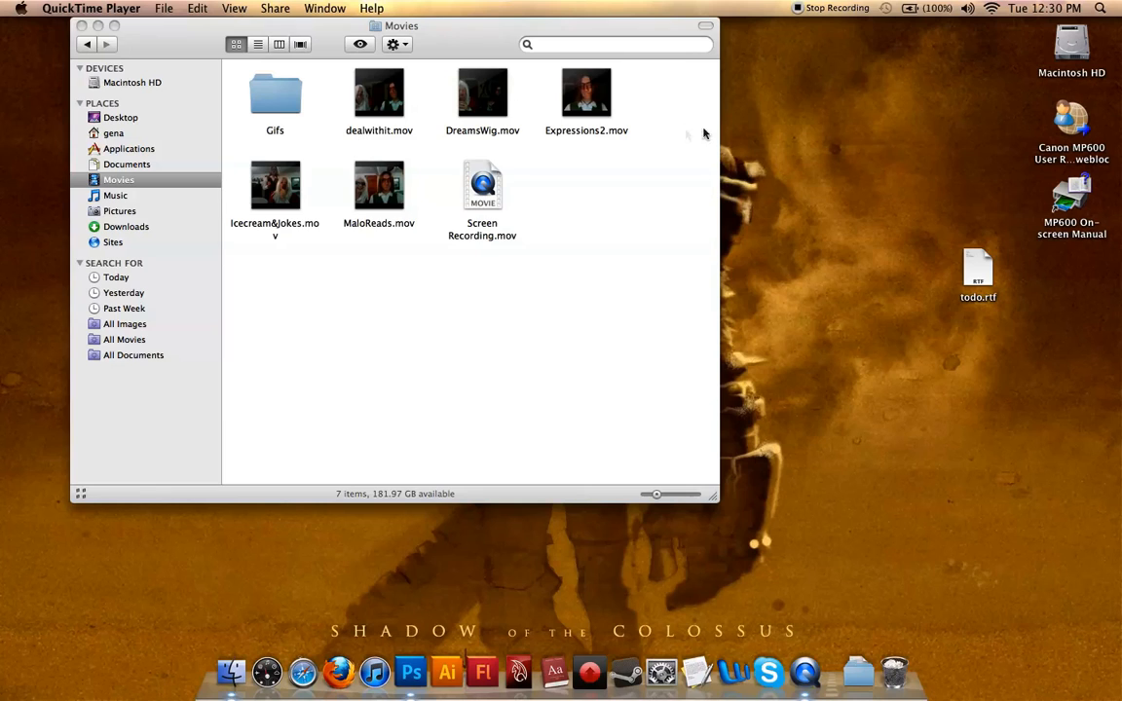
Step: Open dealwithit.mov from the Movies folder in Photoshop and show it in full-screen mode with the menu bar
{"action": "left_click", "coordinate": [367, 135]}
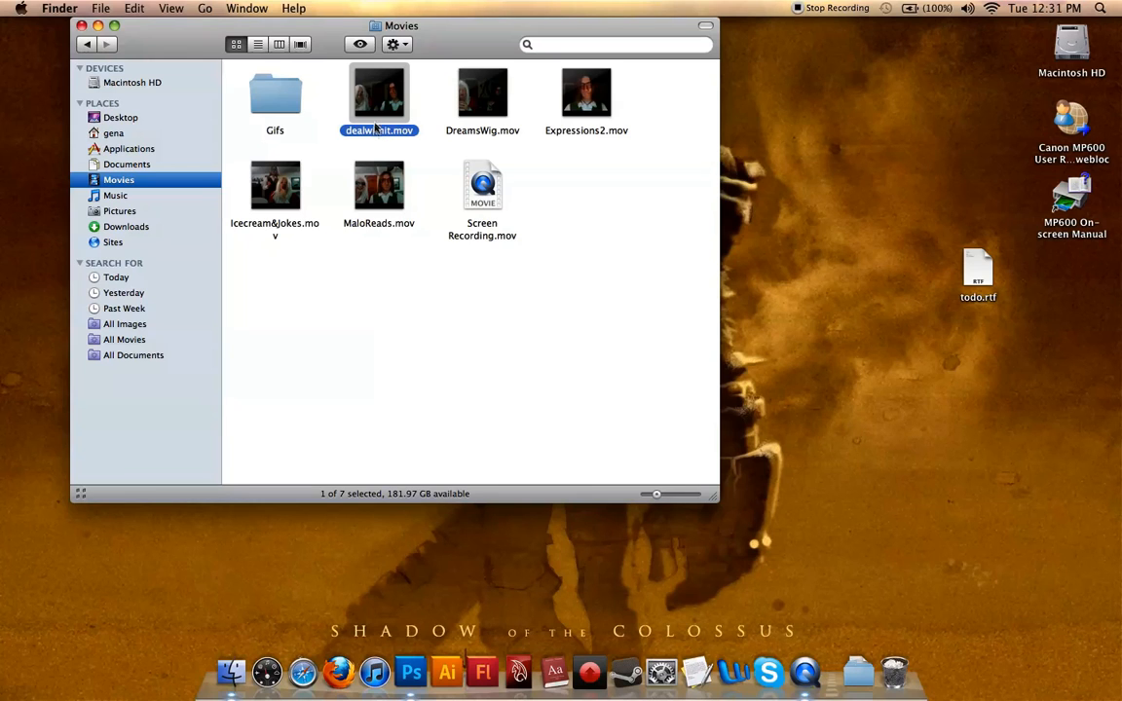
{"action": "left_click_drag", "start_coordinate": [373, 132], "coordinate": [411, 672]}
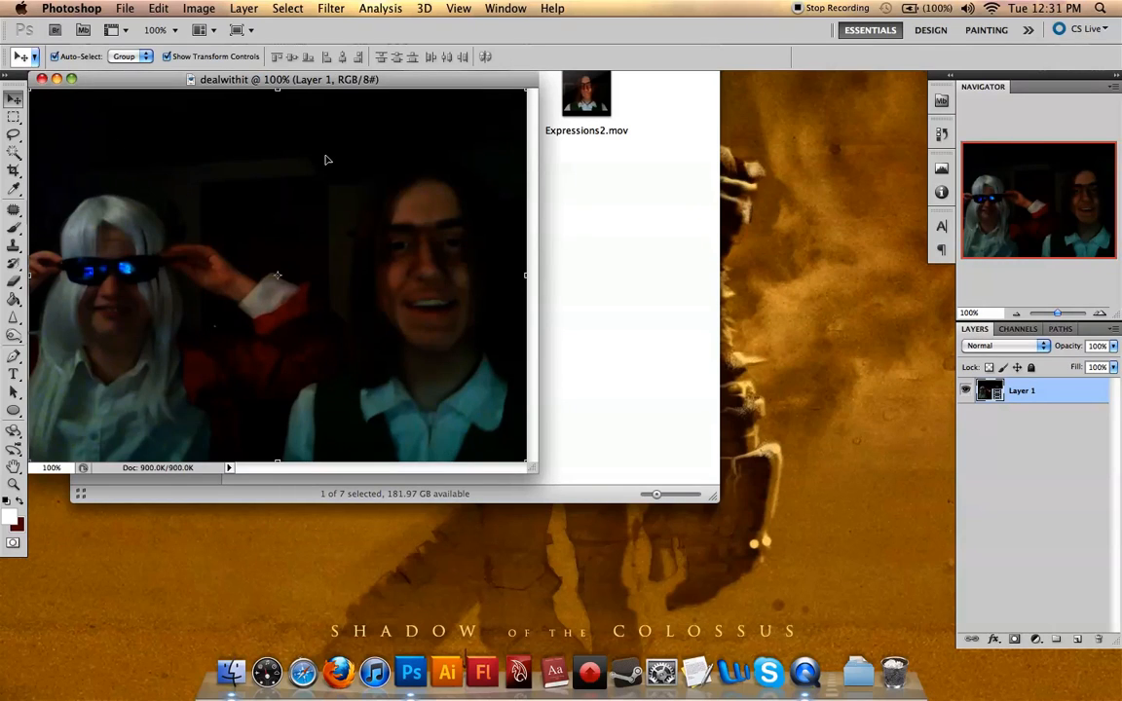
{"action": "key", "text": "f"}
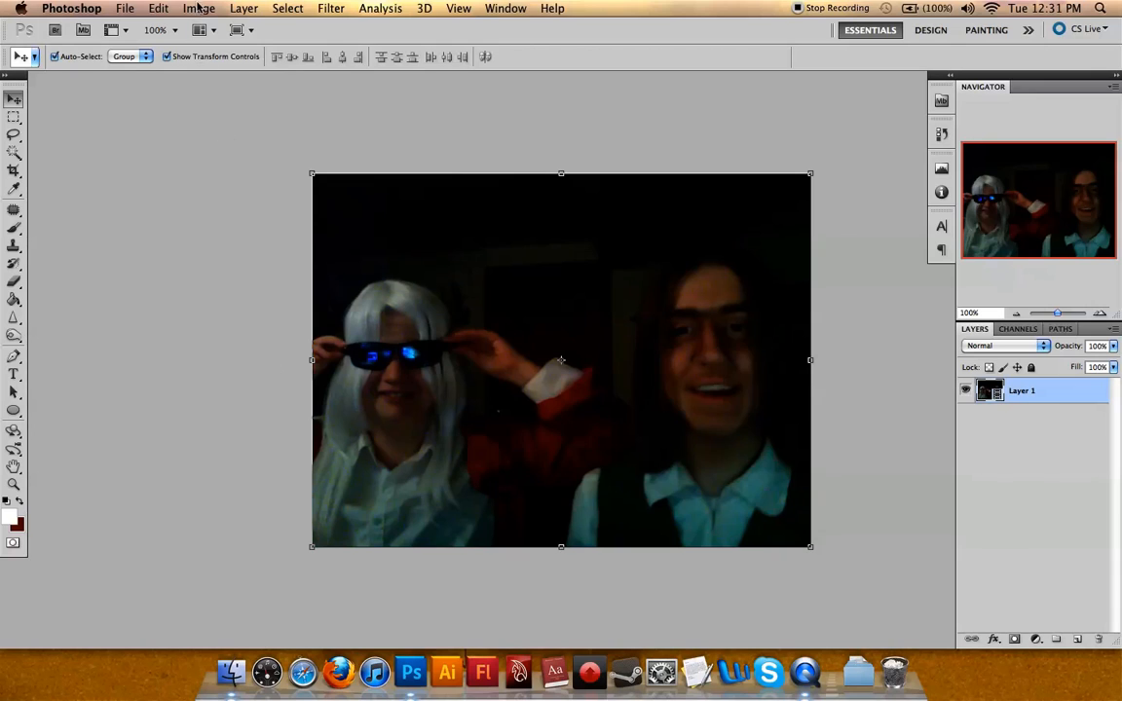
Step: Flip the canvas horizontally, converting the video layer to a smart object
{"action": "left_click", "coordinate": [197, 8]}
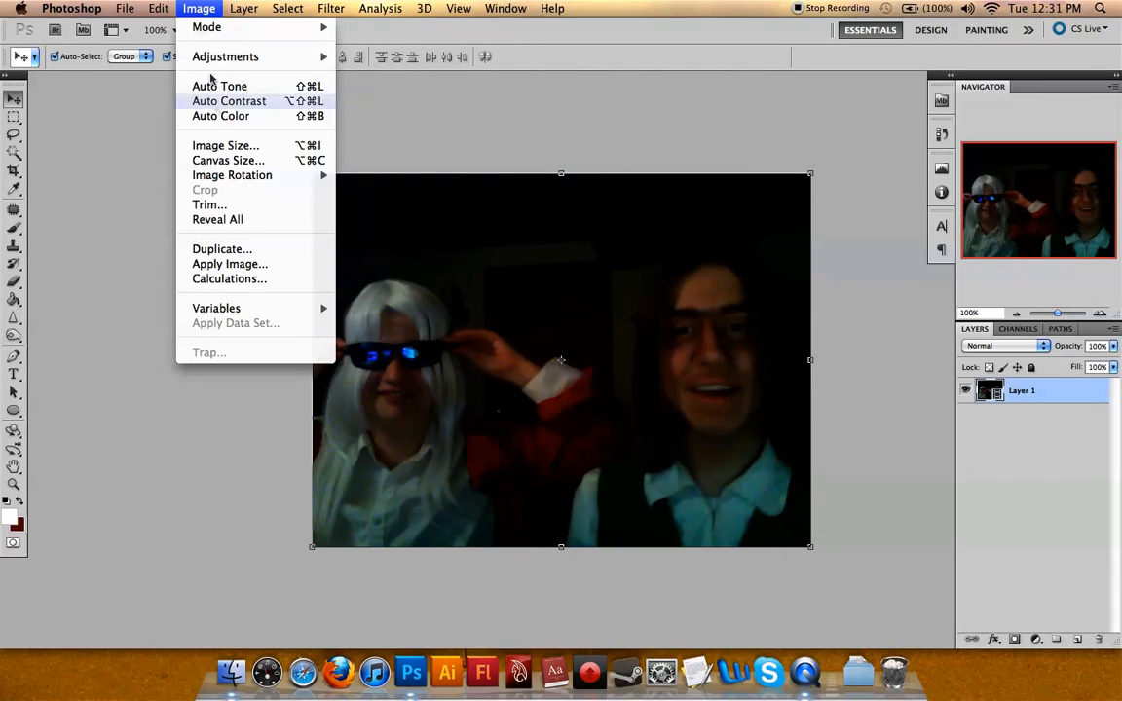
{"action": "mouse_move", "coordinate": [220, 177]}
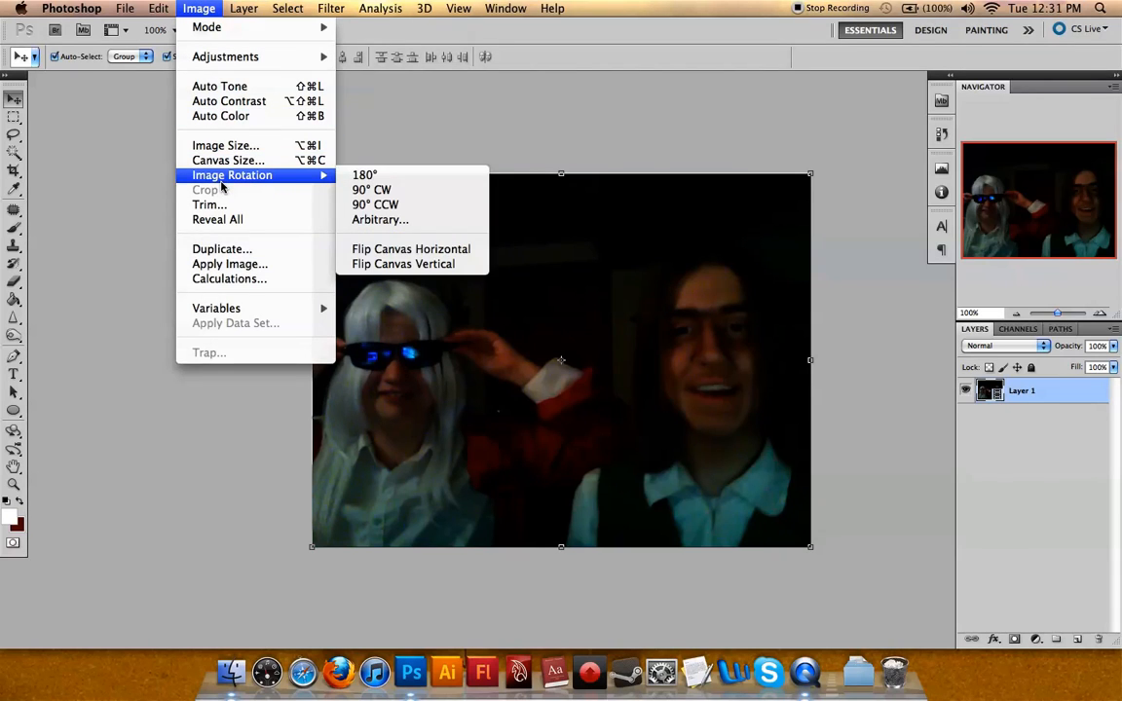
{"action": "left_click", "coordinate": [405, 250]}
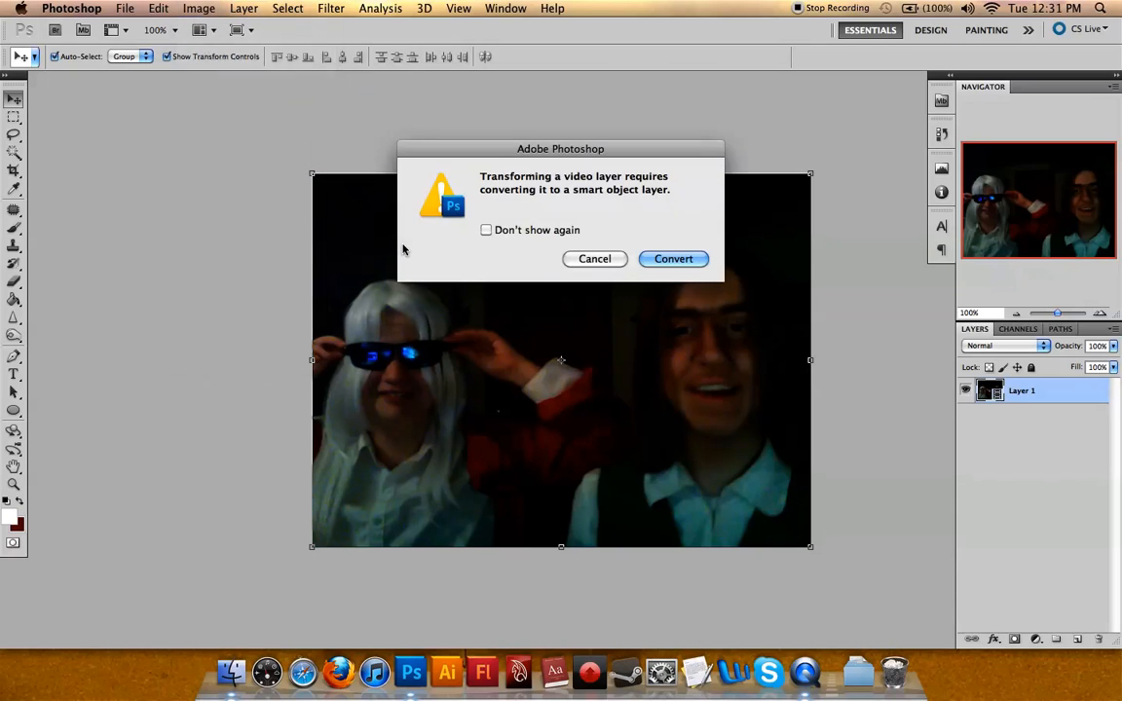
{"action": "left_click", "coordinate": [670, 259]}
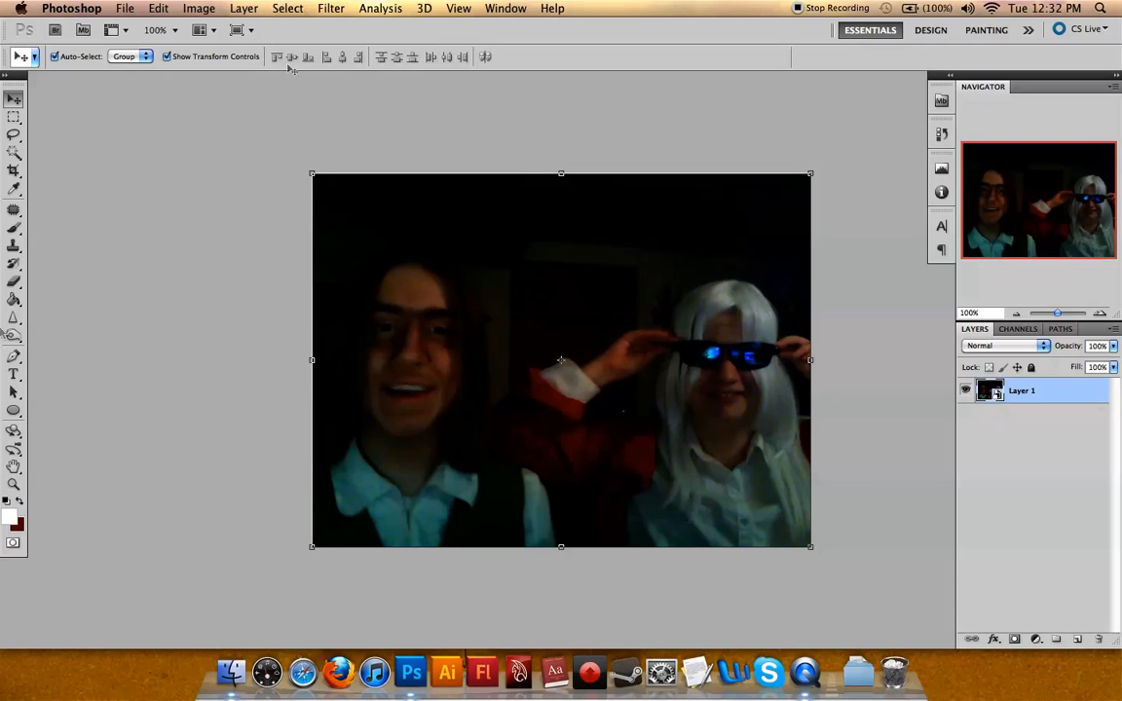
Step: Add a new layer above the video and fill it with white
{"action": "left_click", "coordinate": [1058, 638]}
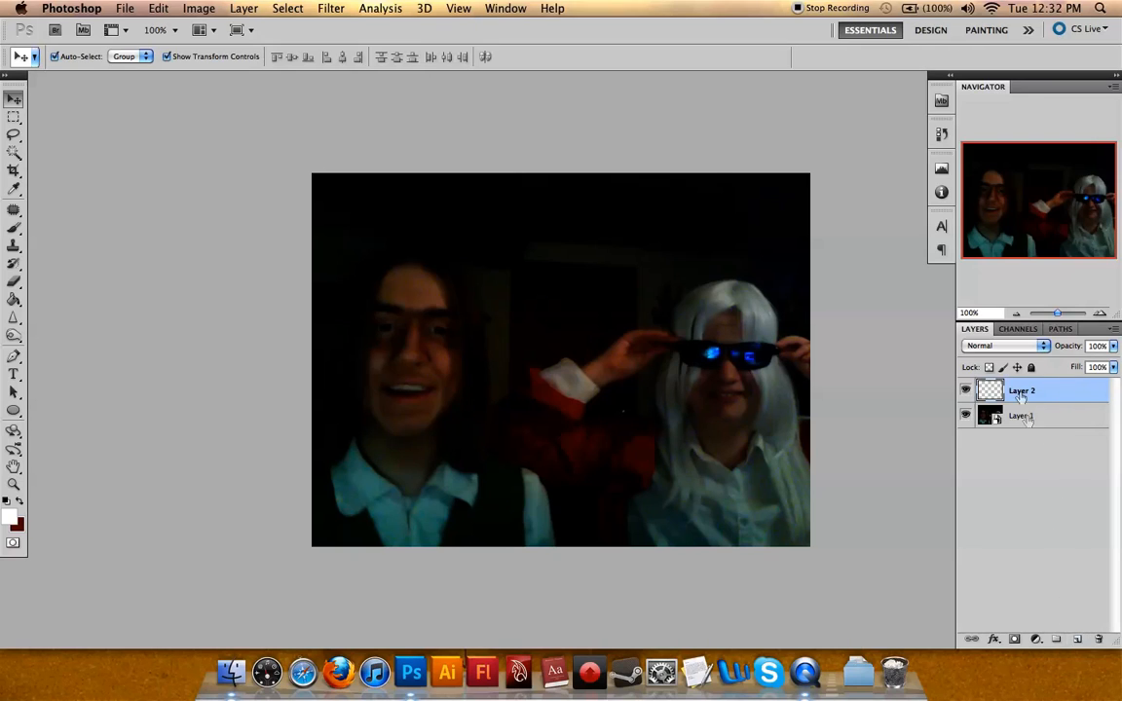
{"action": "left_click", "coordinate": [14, 301]}
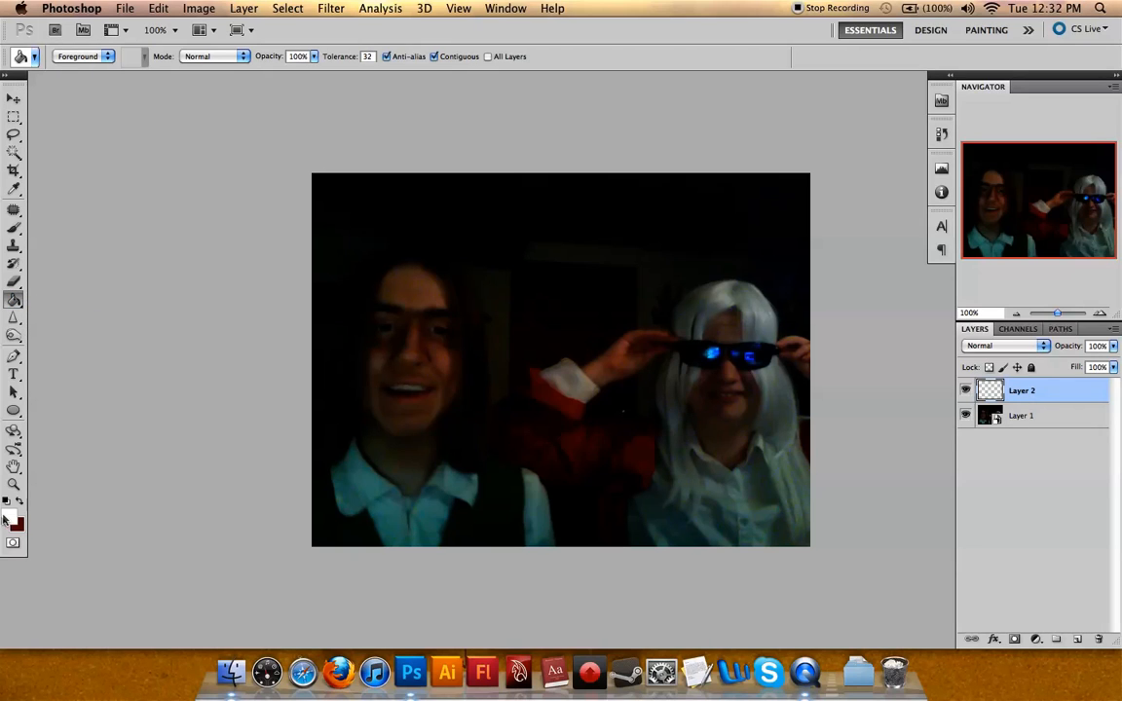
{"action": "left_click", "coordinate": [540, 296]}
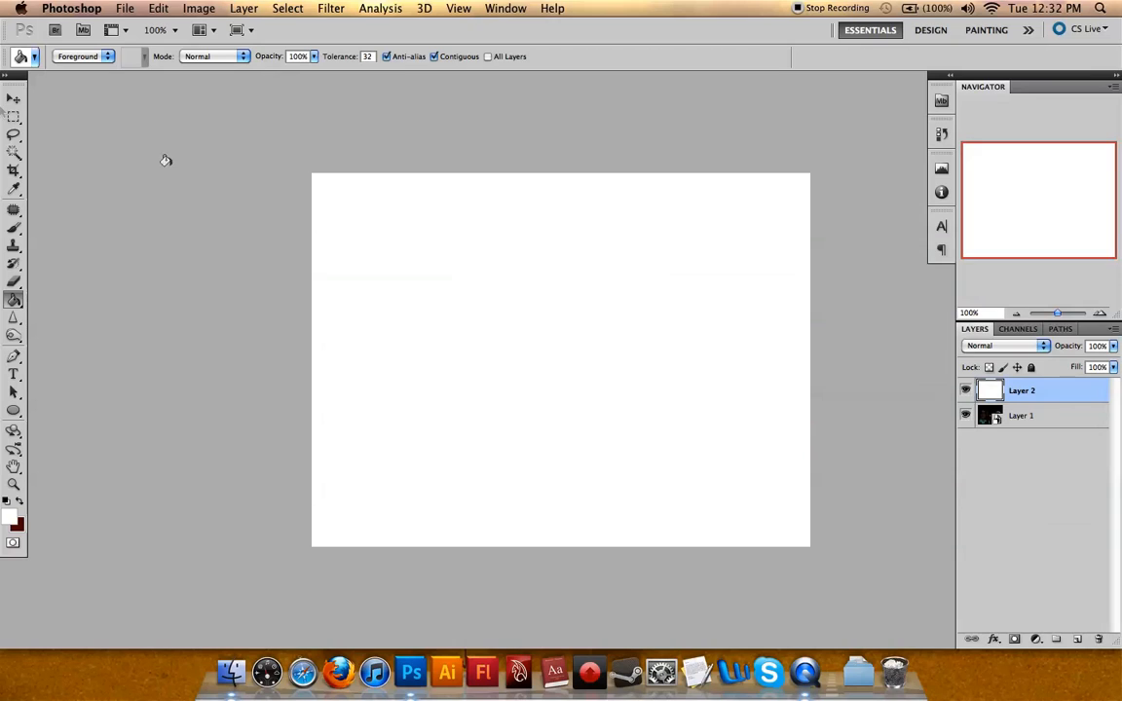
{"action": "left_click", "coordinate": [14, 98]}
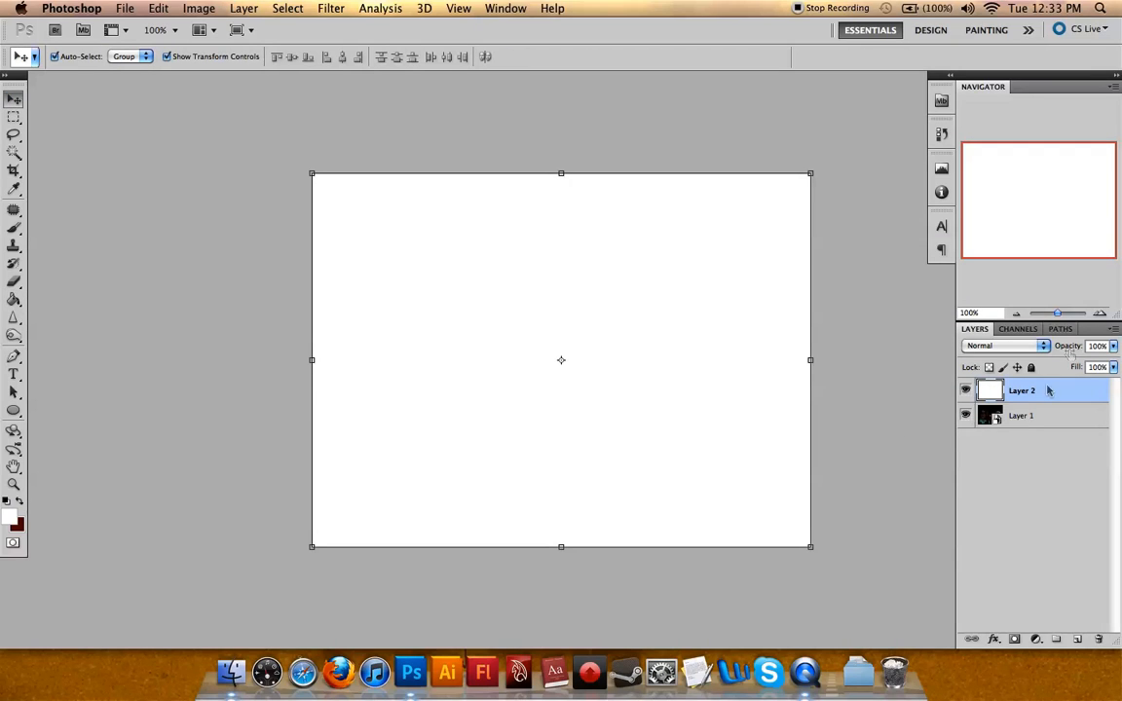
Step: Blend the white layer in Soft Light mode at about 48% opacity and compare the image with and without it
{"action": "left_click", "coordinate": [997, 349]}
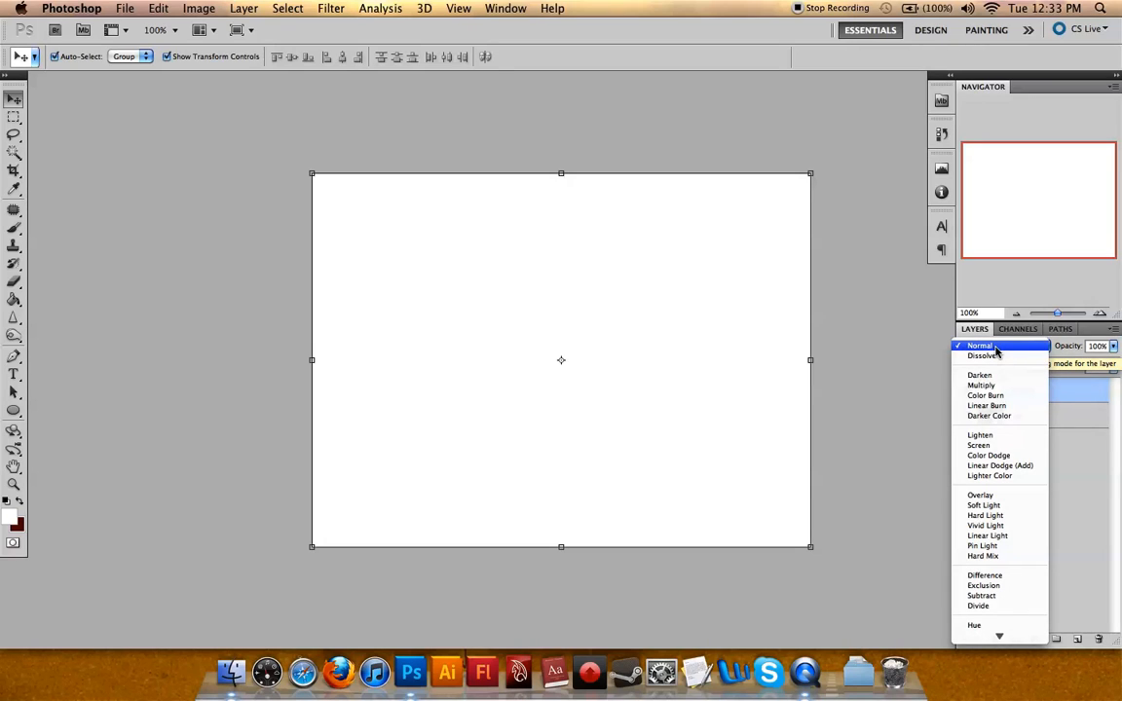
{"action": "left_click", "coordinate": [1008, 507]}
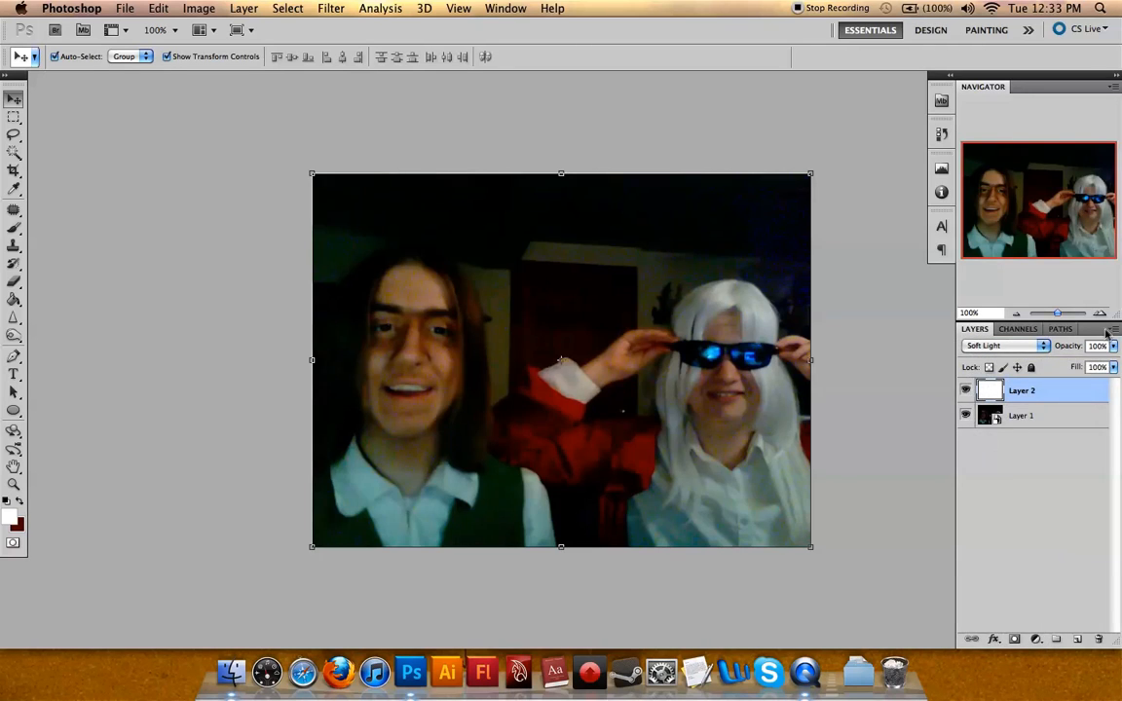
{"action": "left_click", "coordinate": [1115, 347]}
{"action": "left_click_drag", "start_coordinate": [1110, 364], "coordinate": [1067, 364]}
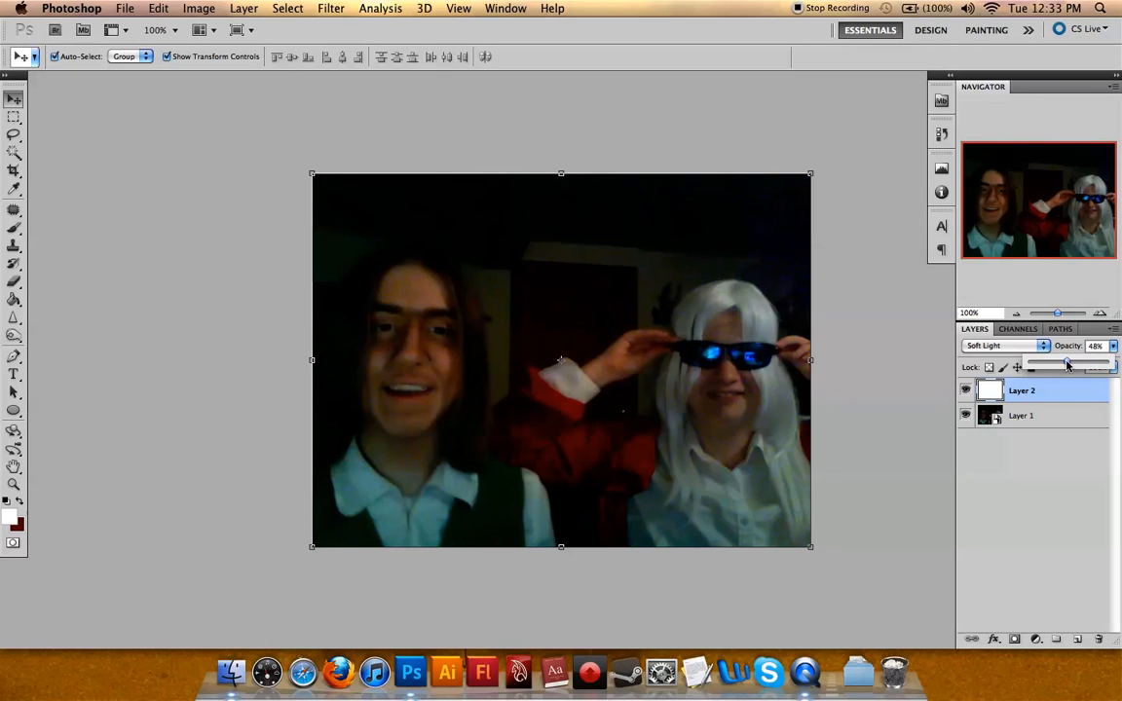
{"action": "left_click_drag", "start_coordinate": [1064, 365], "coordinate": [1067, 363]}
{"action": "left_click", "coordinate": [177, 307]}
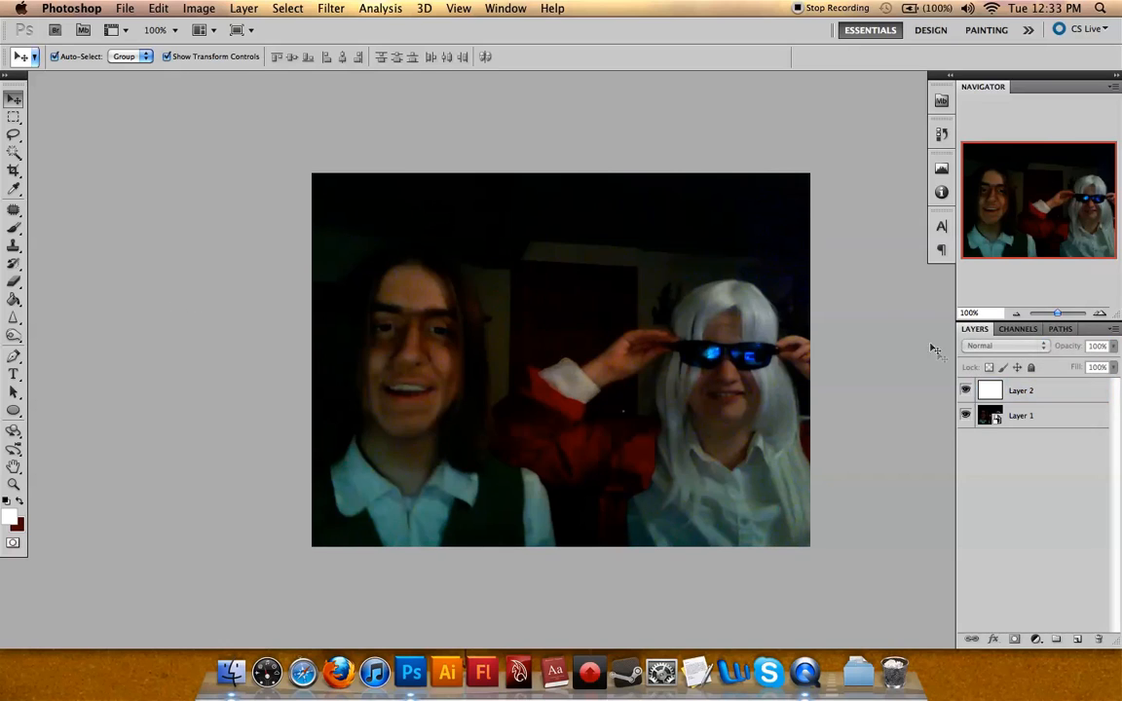
{"action": "left_click", "coordinate": [965, 389]}
{"action": "left_click", "coordinate": [964, 390]}
Step: Resize the image to 500 pixels wide with proportions constrained
{"action": "left_click", "coordinate": [199, 8]}
{"action": "left_click", "coordinate": [206, 143]}
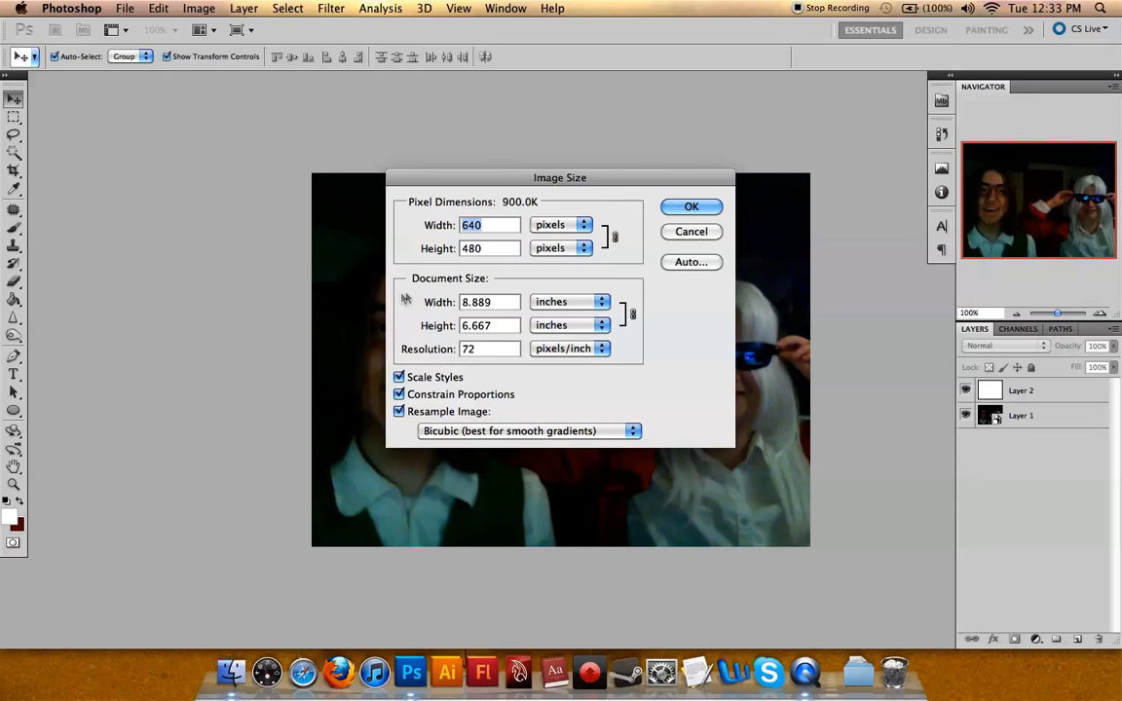
{"action": "type", "text": "500"}
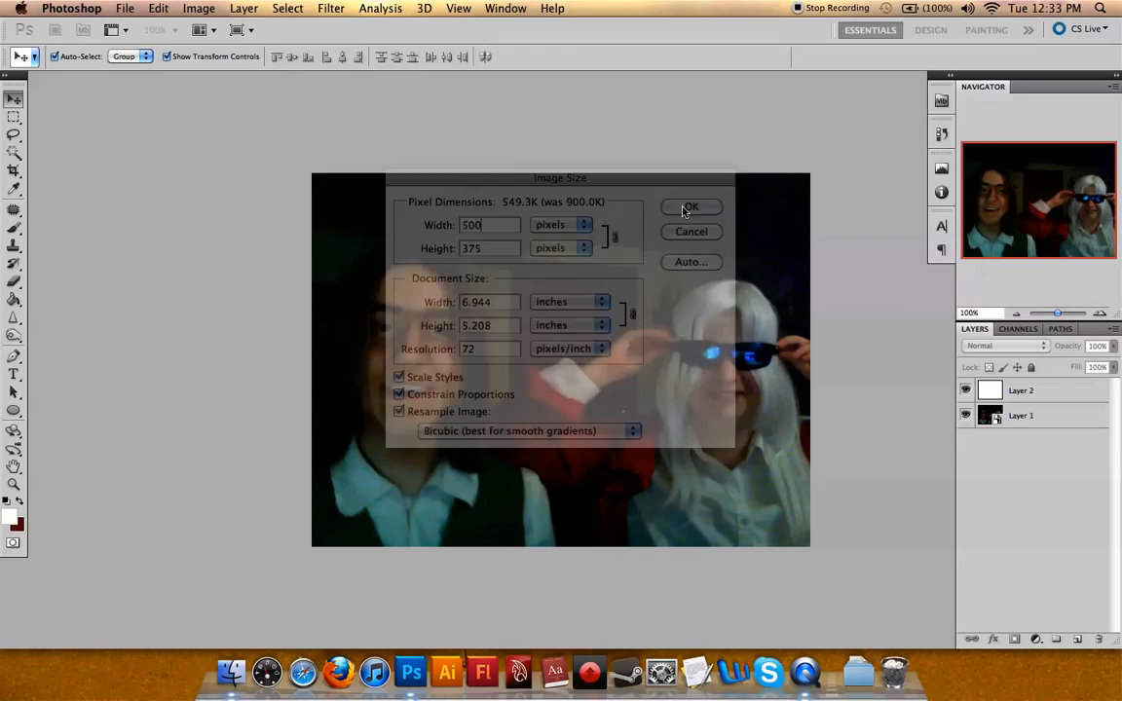
{"action": "left_click", "coordinate": [691, 207]}
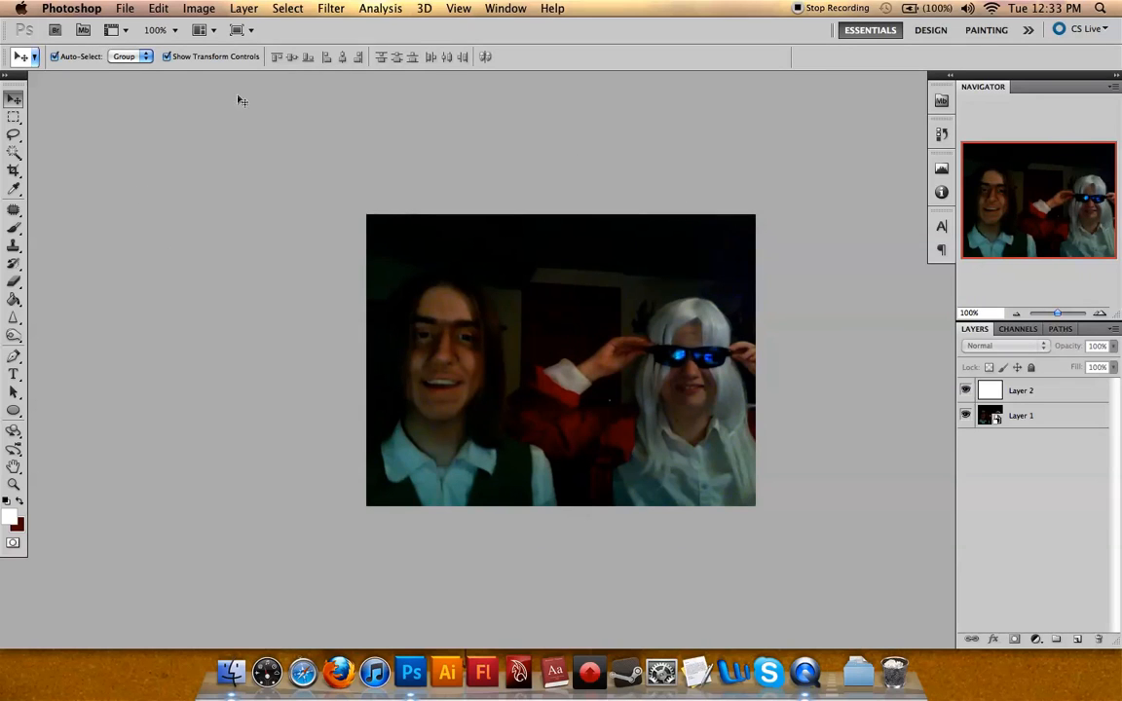
Step: Show the Animation timeline and trim its work area to run from 0:00:02:12 to 0:00:05:11
{"action": "left_click", "coordinate": [507, 7]}
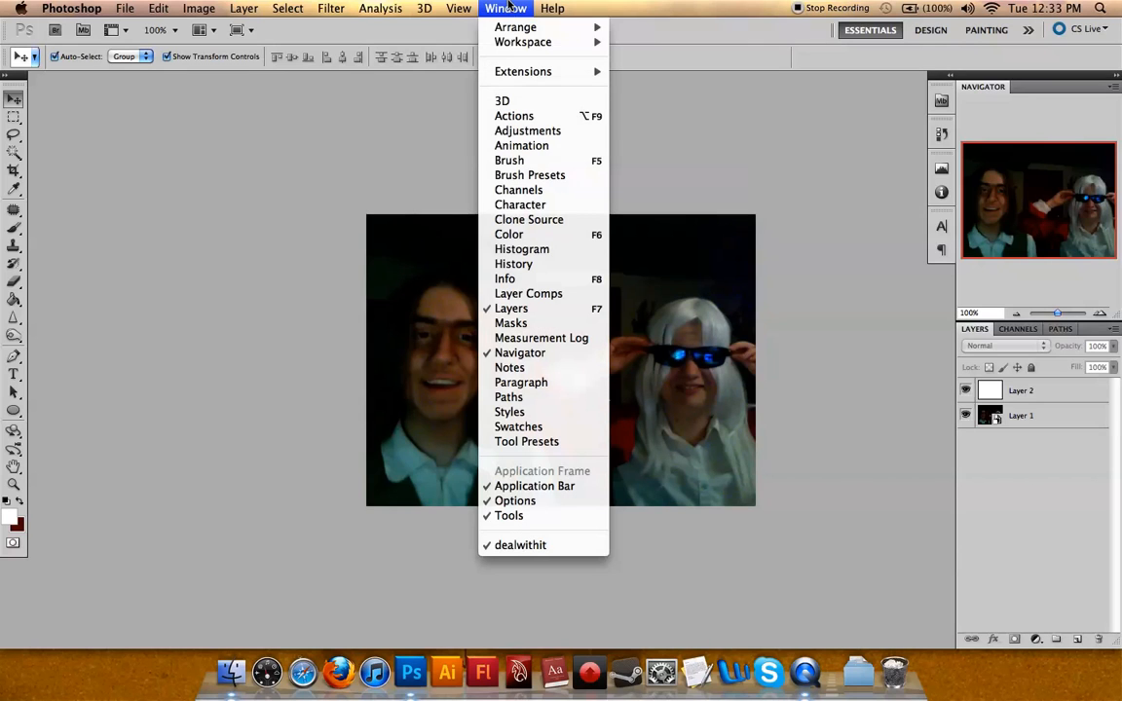
{"action": "left_click", "coordinate": [529, 151]}
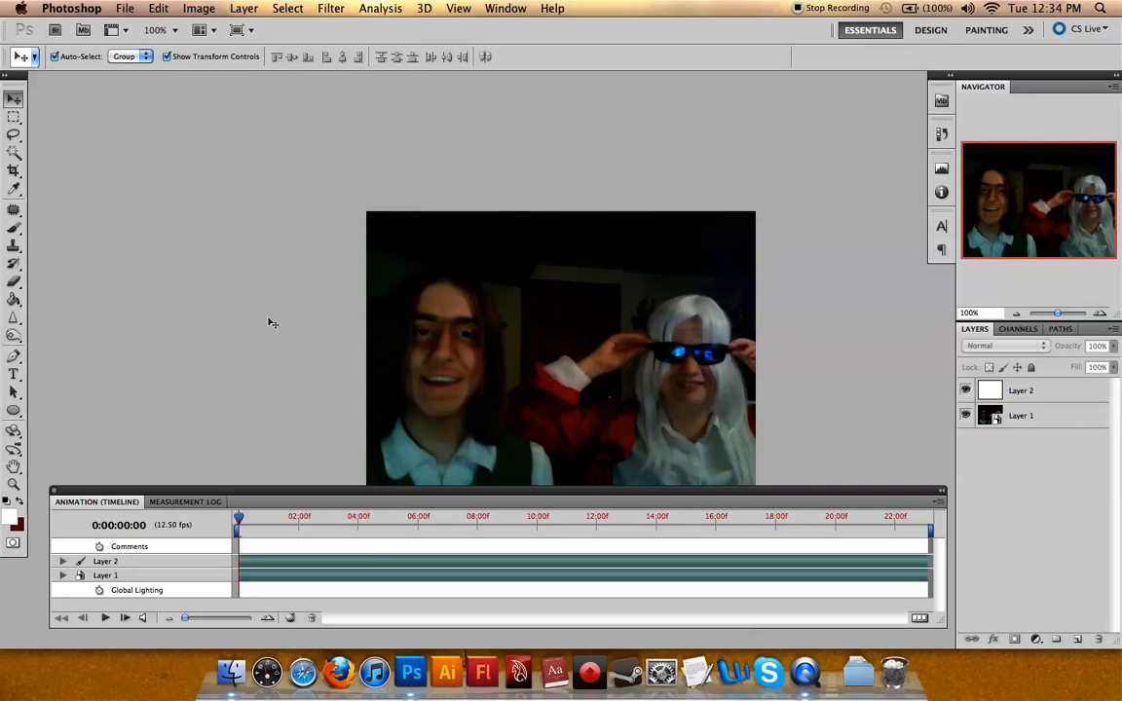
{"action": "scroll", "coordinate": [270, 320], "scroll_direction": "down", "scroll_amount": 2}
{"action": "left_click_drag", "start_coordinate": [237, 521], "coordinate": [325, 538]}
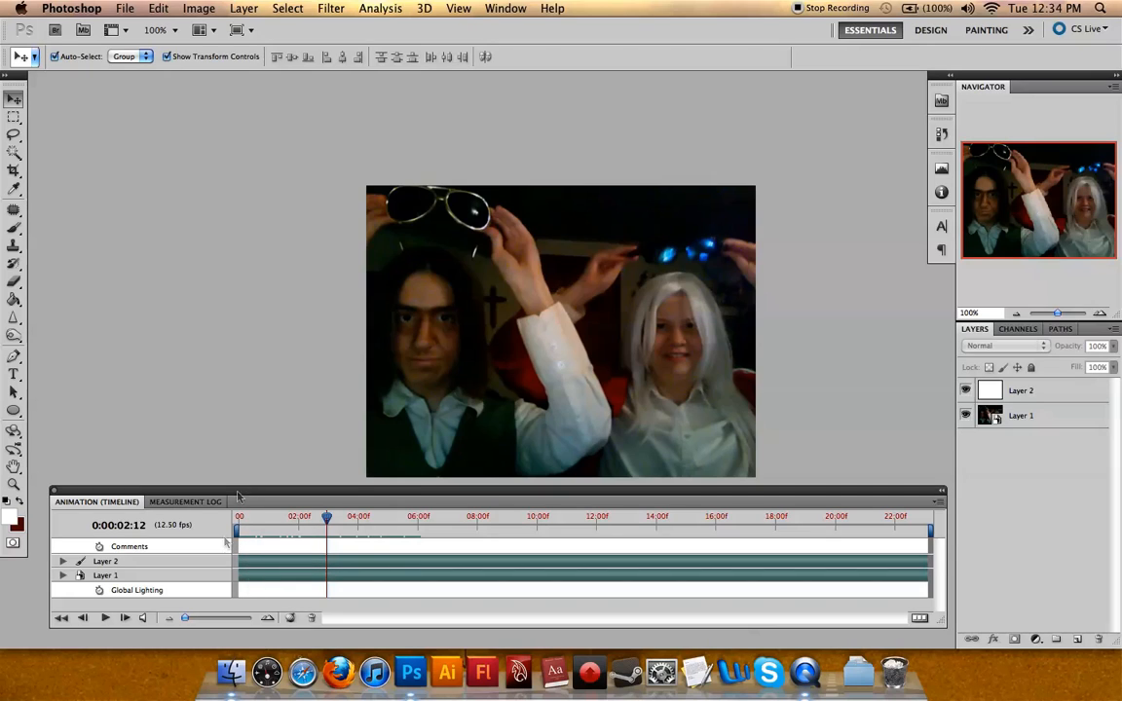
{"action": "left_click_drag", "start_coordinate": [237, 532], "coordinate": [390, 518]}
{"action": "left_click_drag", "start_coordinate": [402, 517], "coordinate": [416, 517]}
{"action": "left_click_drag", "start_coordinate": [930, 531], "coordinate": [417, 546]}
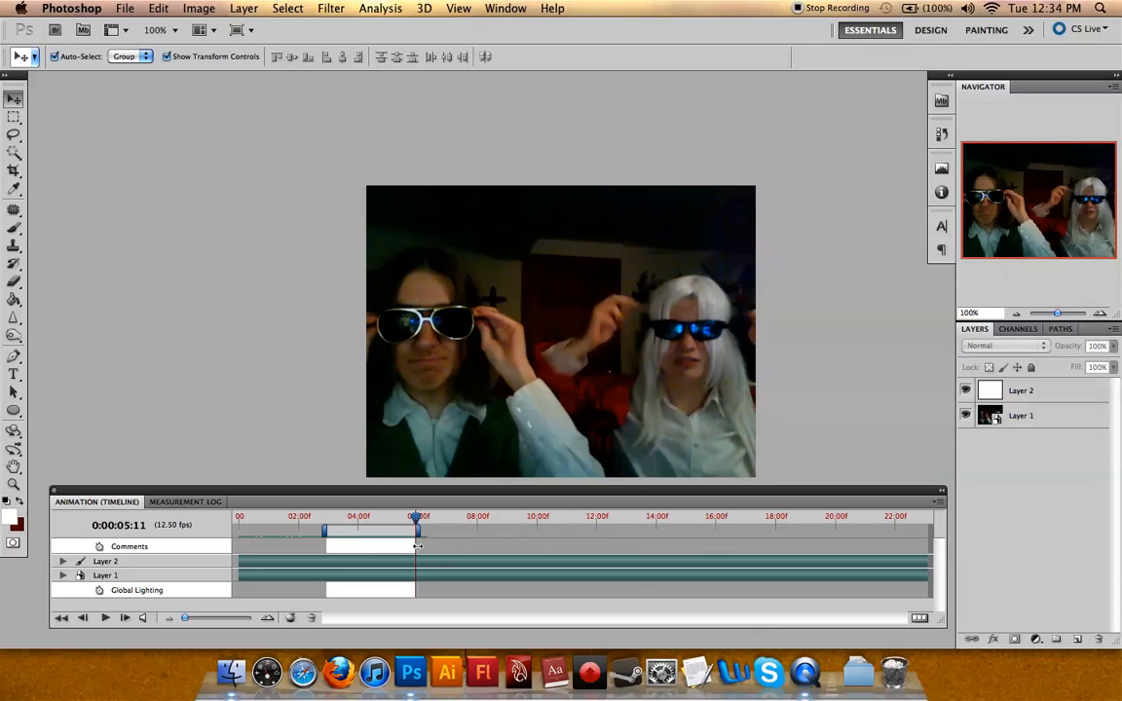
Step: Preview the trimmed clip, then tighten the work area to start slightly later and end at 0:00:05:09
{"action": "scroll", "coordinate": [296, 326], "scroll_direction": "down", "scroll_amount": 1}
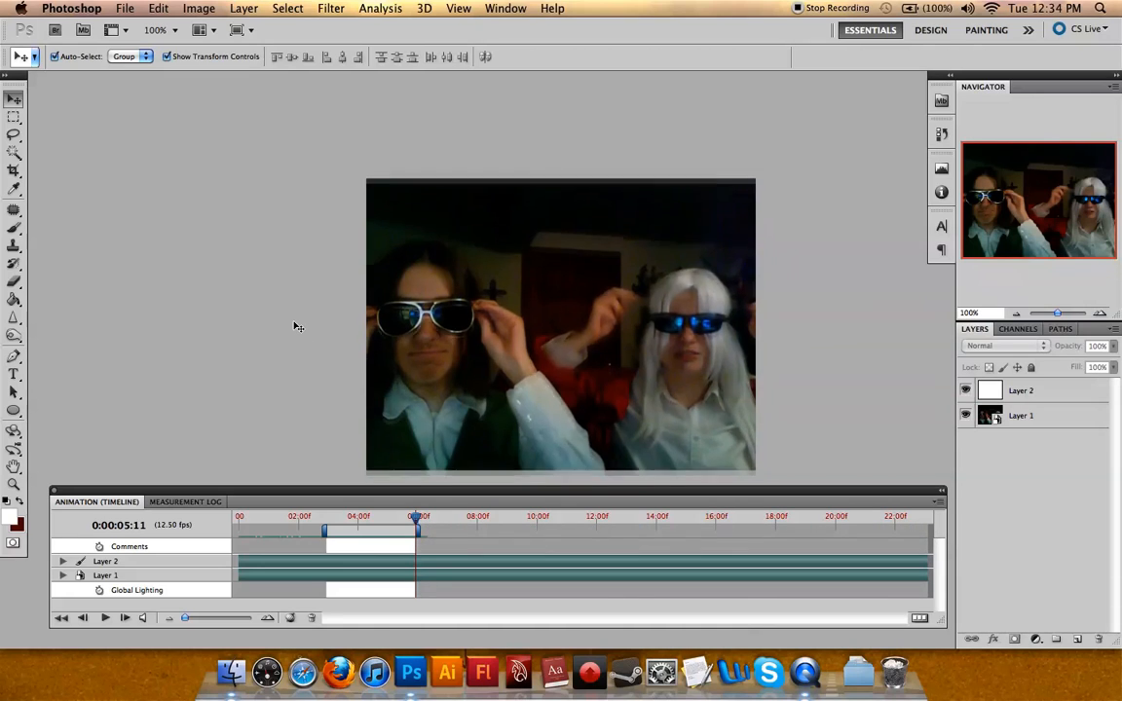
{"action": "left_click", "coordinate": [106, 617]}
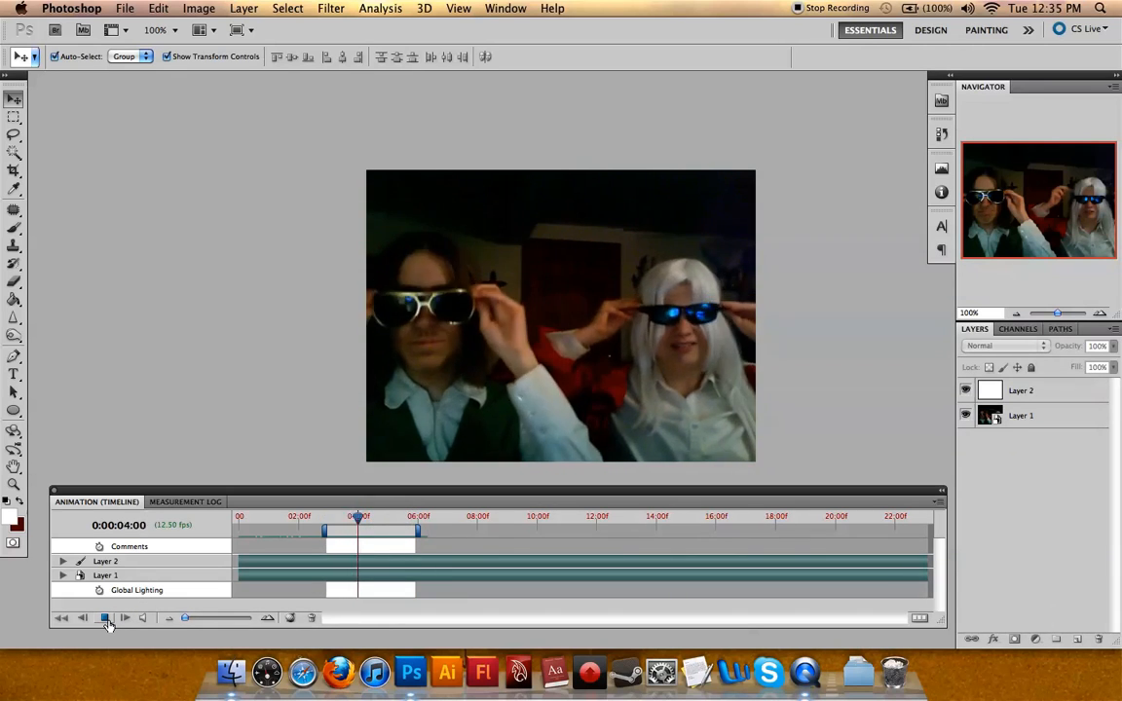
{"action": "left_click", "coordinate": [105, 618]}
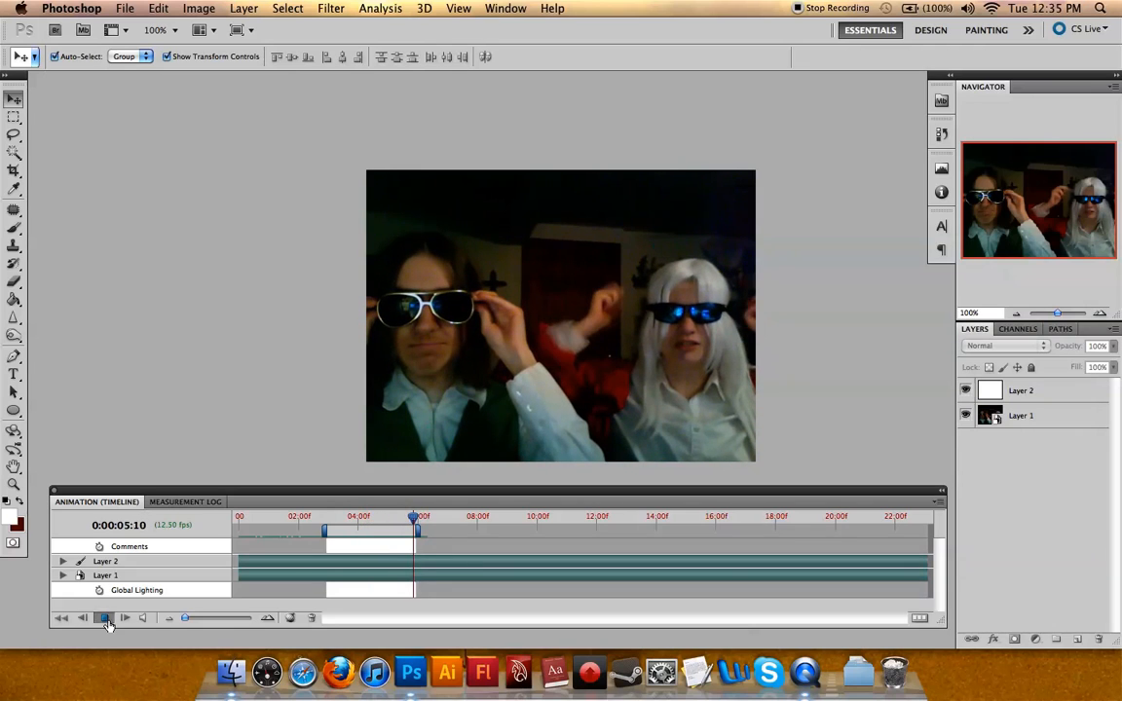
{"action": "left_click_drag", "start_coordinate": [326, 526], "coordinate": [411, 519]}
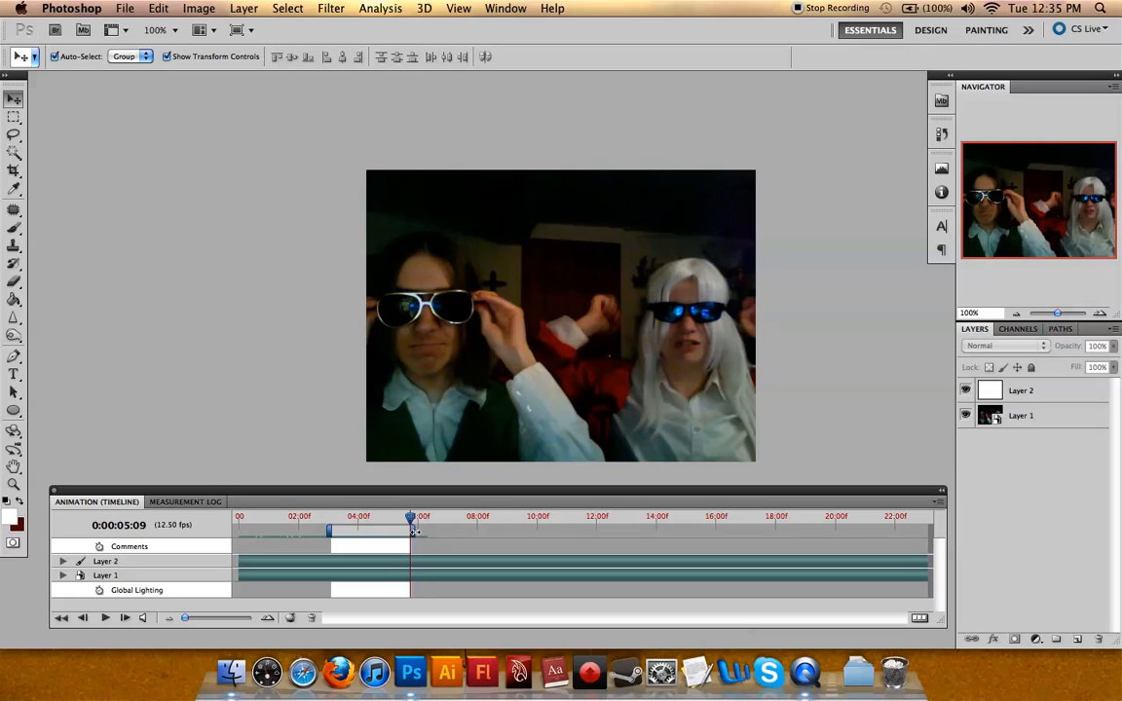
{"action": "scroll", "coordinate": [273, 292], "scroll_direction": "down", "scroll_amount": 2}
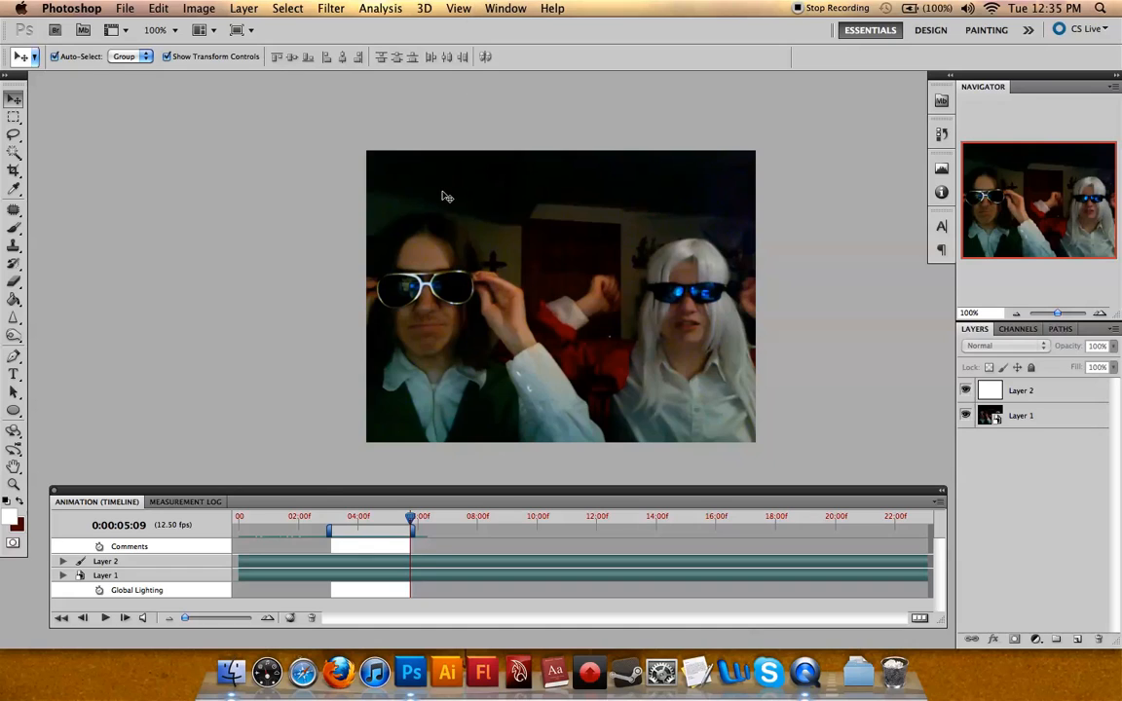
{"action": "left_click", "coordinate": [118, 7]}
{"action": "left_click", "coordinate": [112, 8]}
Step: Add the text "DEAL WITH IT" across the lower part of the image
{"action": "left_click", "coordinate": [15, 376]}
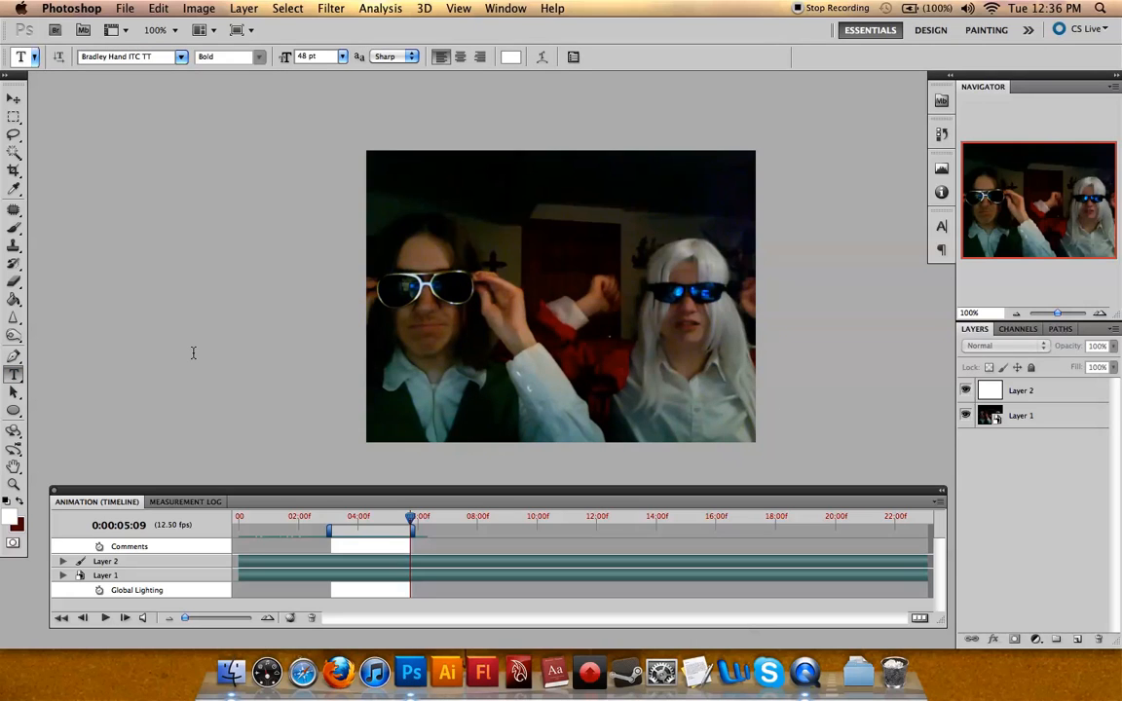
{"action": "left_click", "coordinate": [433, 377]}
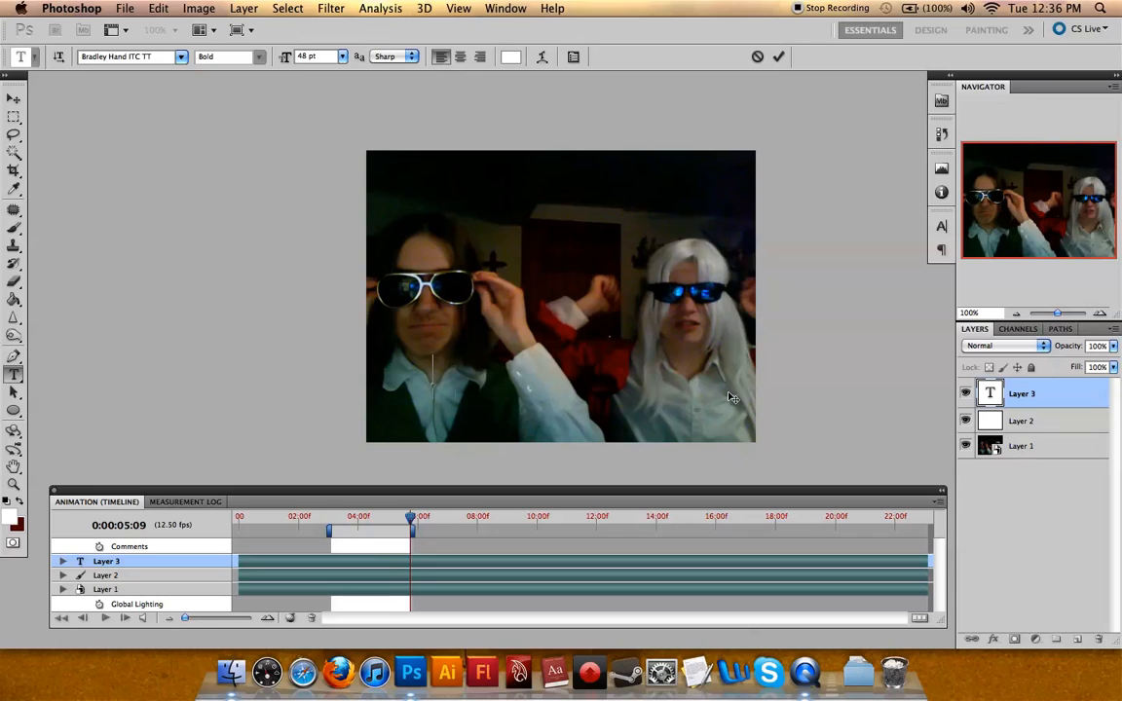
{"action": "type", "text": "DEAL"}
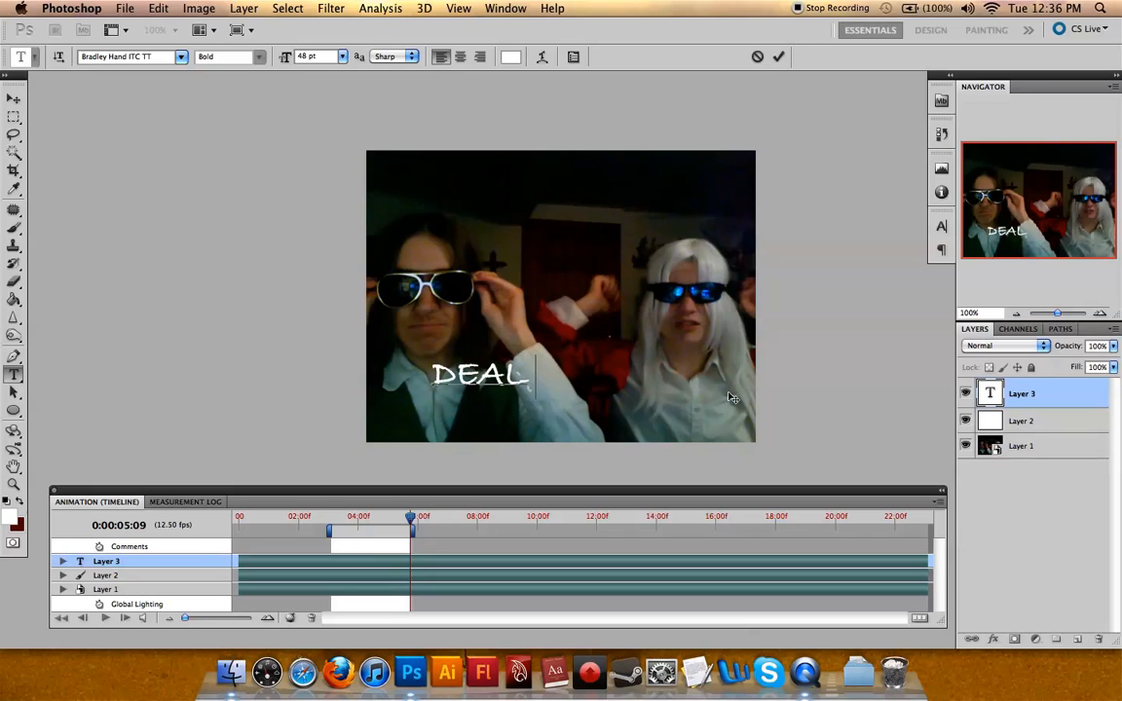
{"action": "type", "text": " WITH IT"}
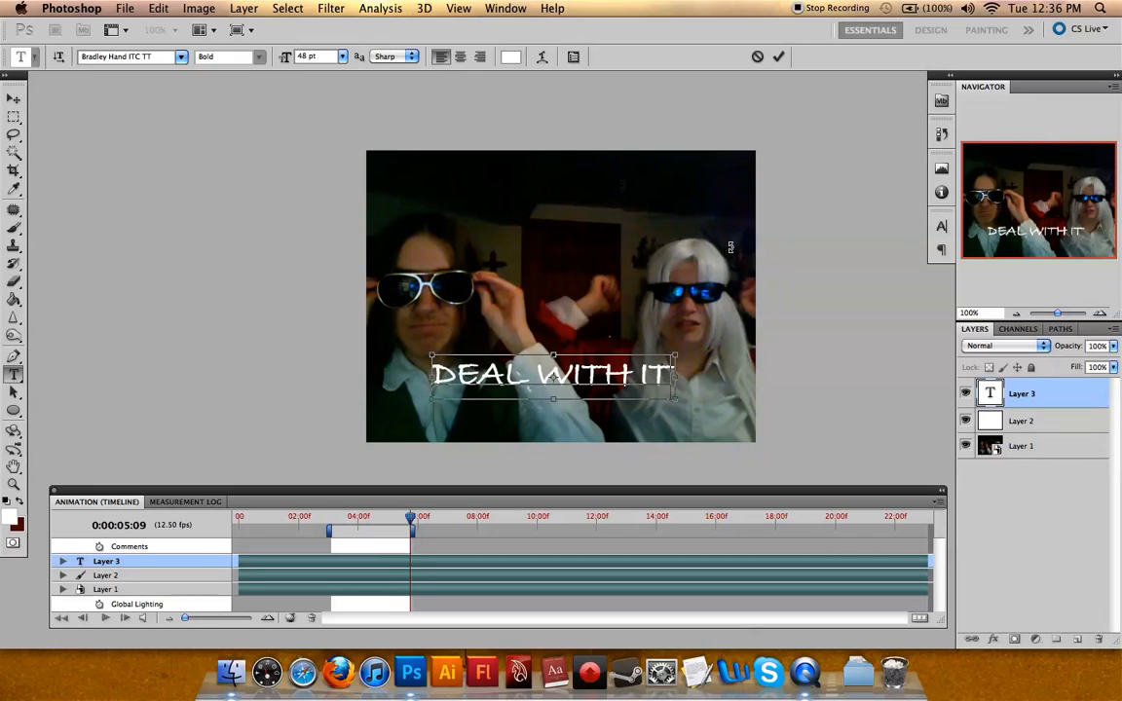
Step: Set the whole caption in the Impact font with tracking 0
{"action": "key", "text": "super+a"}
{"action": "left_click", "coordinate": [153, 60]}
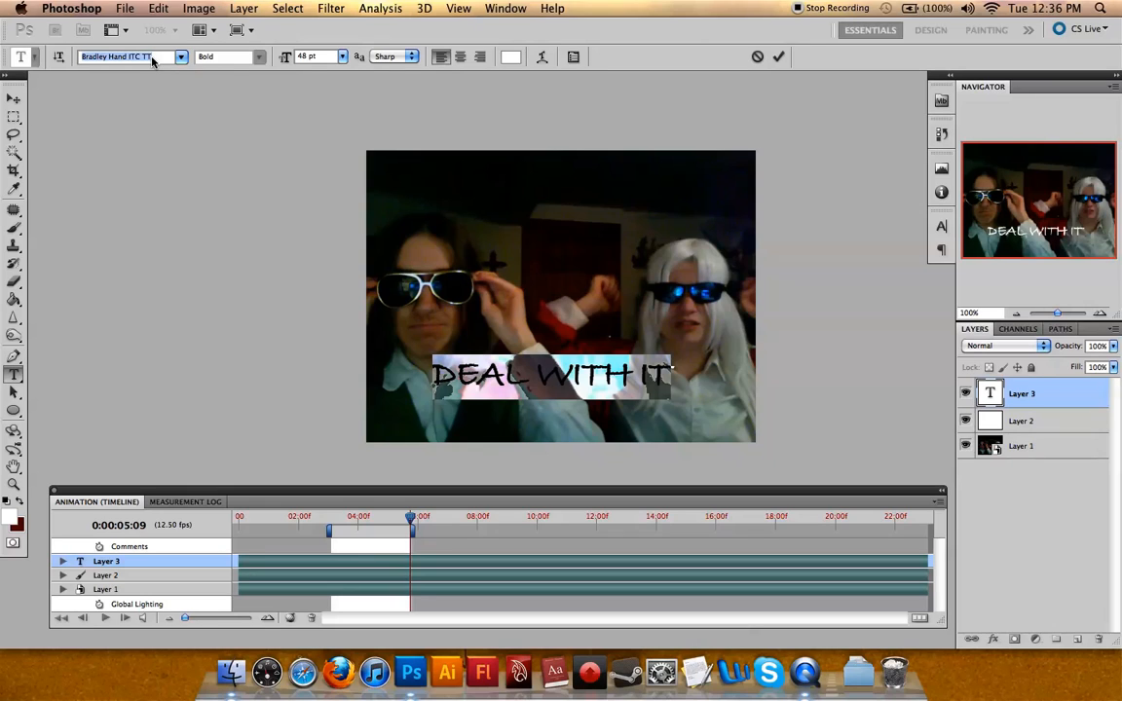
{"action": "type", "text": "Im"}
{"action": "key", "text": "Return"}
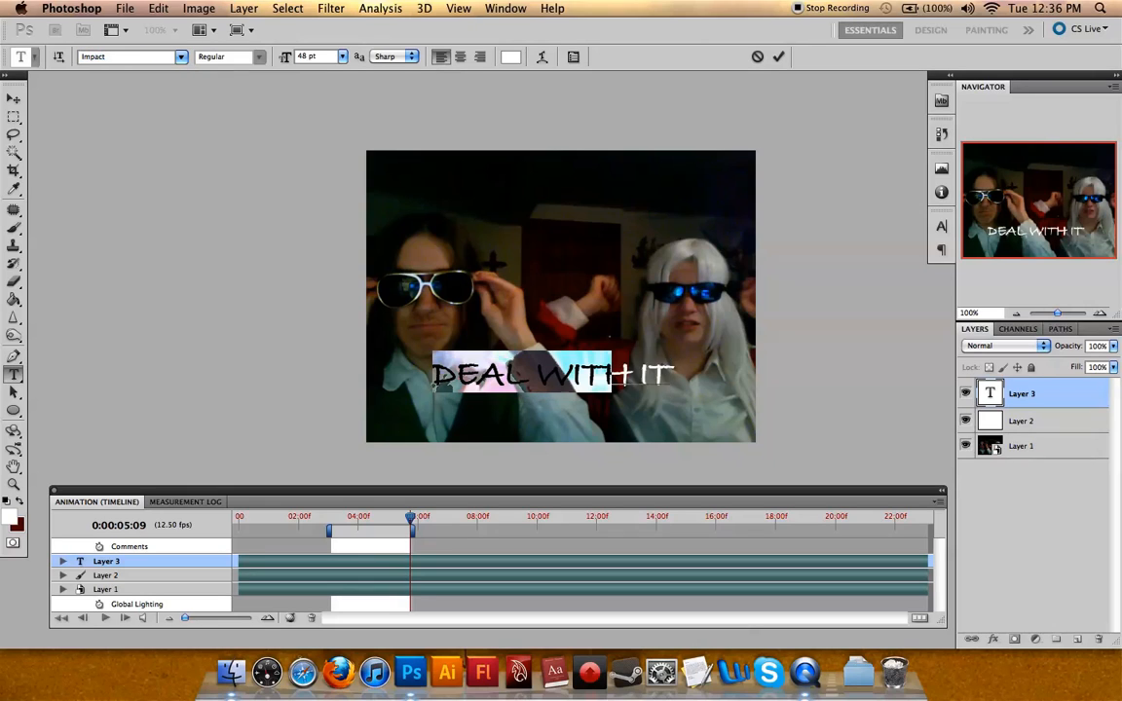
{"action": "left_click", "coordinate": [941, 228]}
{"action": "left_click", "coordinate": [910, 278]}
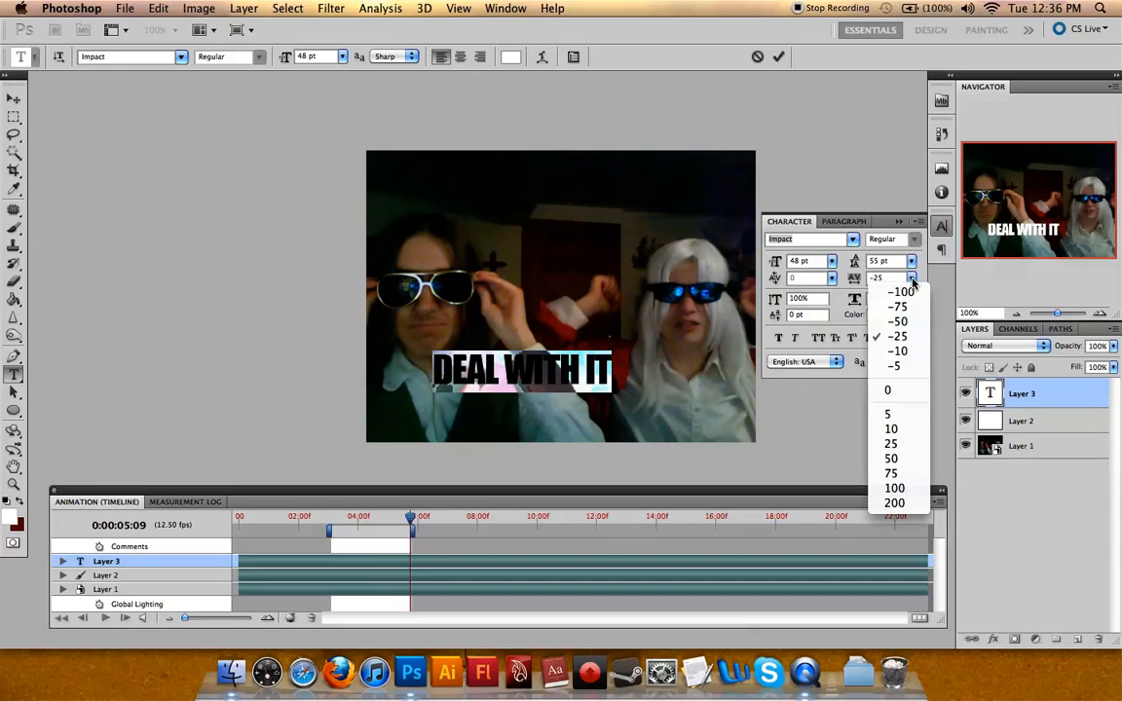
{"action": "left_click", "coordinate": [897, 392]}
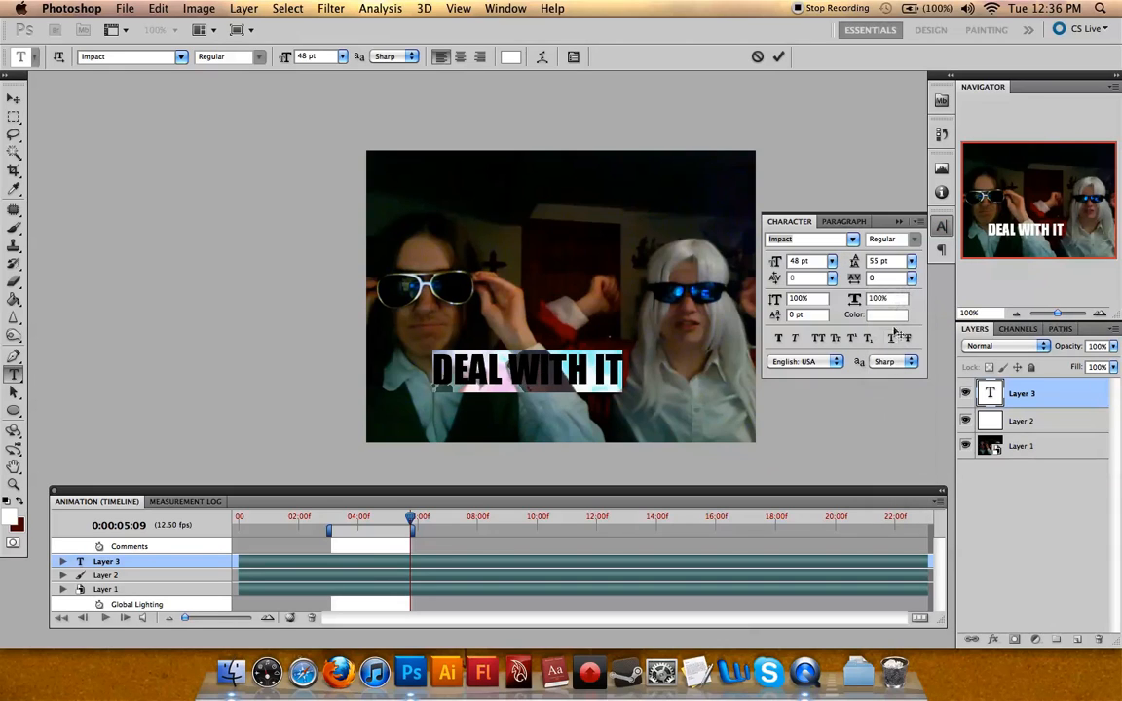
Step: Enlarge the caption to 60 pt and move it down to the bottom edge of the image
{"action": "left_click", "coordinate": [833, 262]}
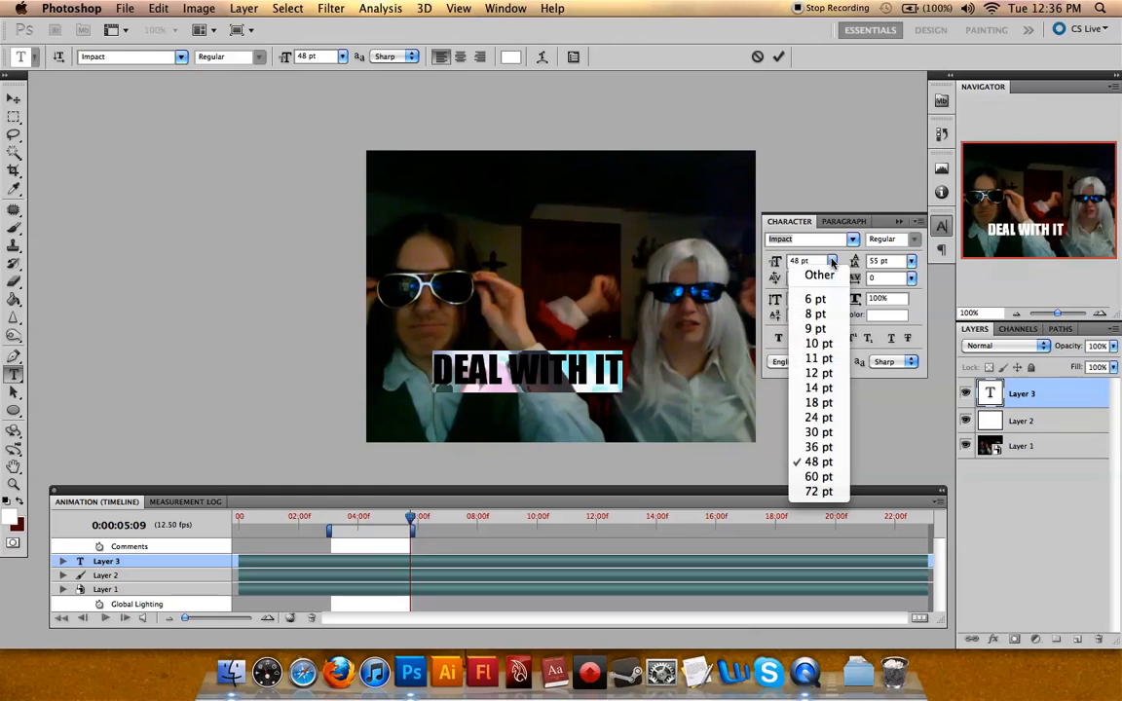
{"action": "left_click", "coordinate": [818, 477]}
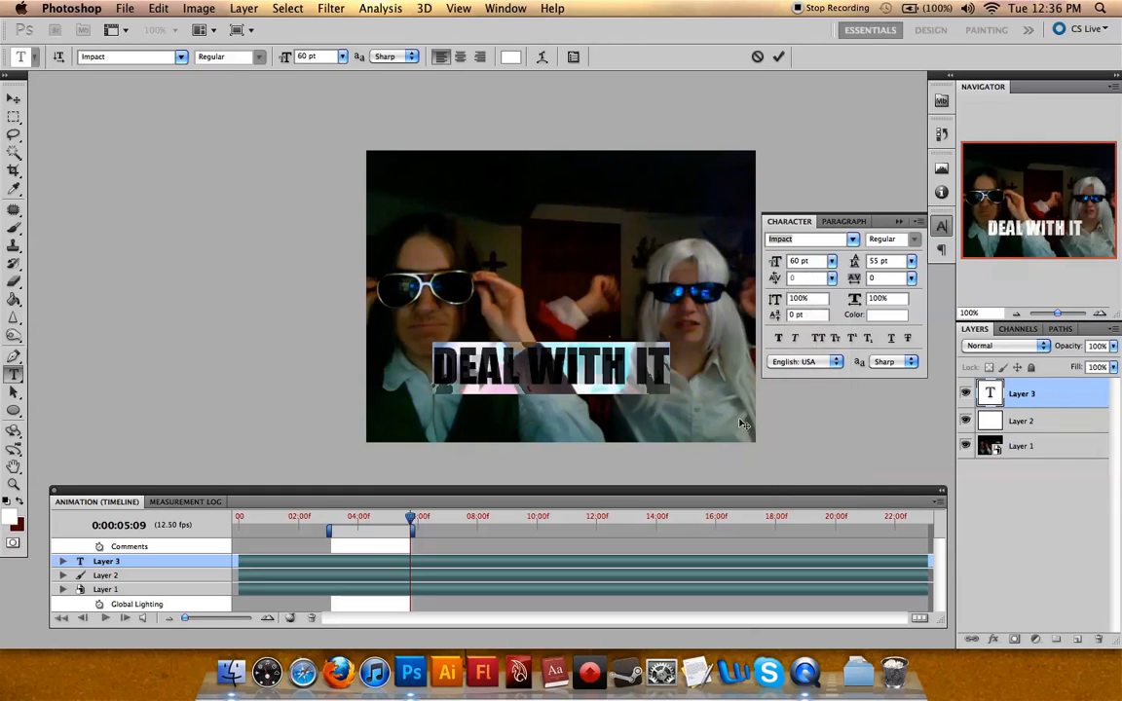
{"action": "left_click", "coordinate": [14, 99]}
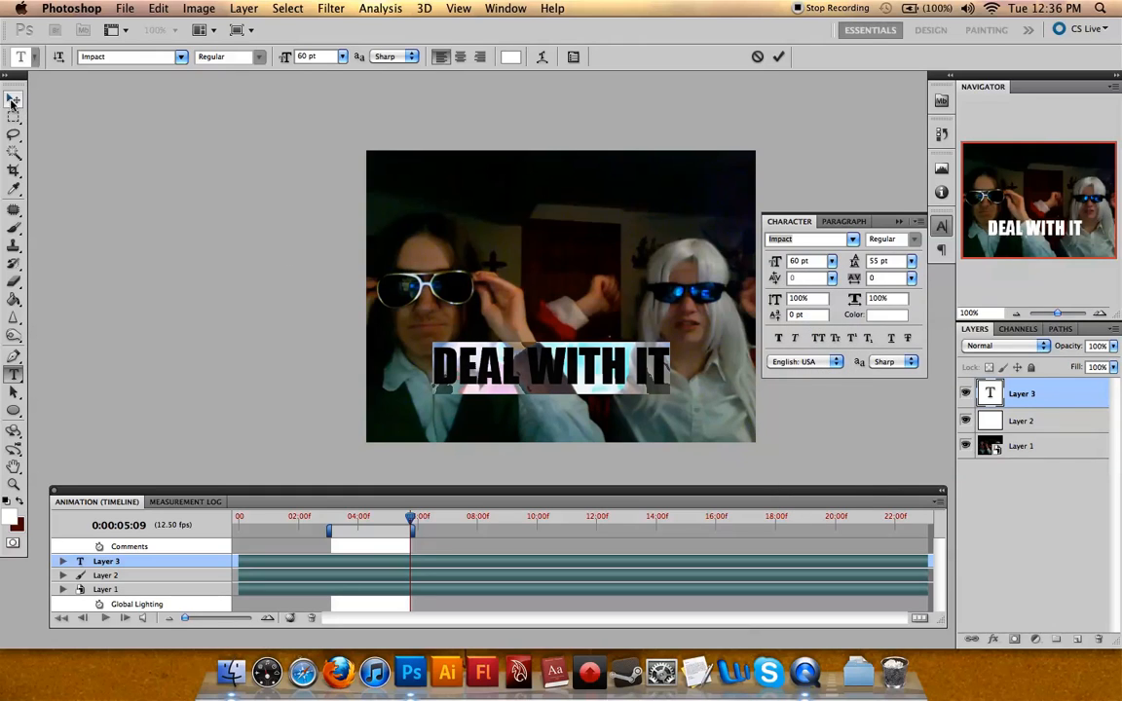
{"action": "left_click_drag", "start_coordinate": [506, 373], "coordinate": [524, 420]}
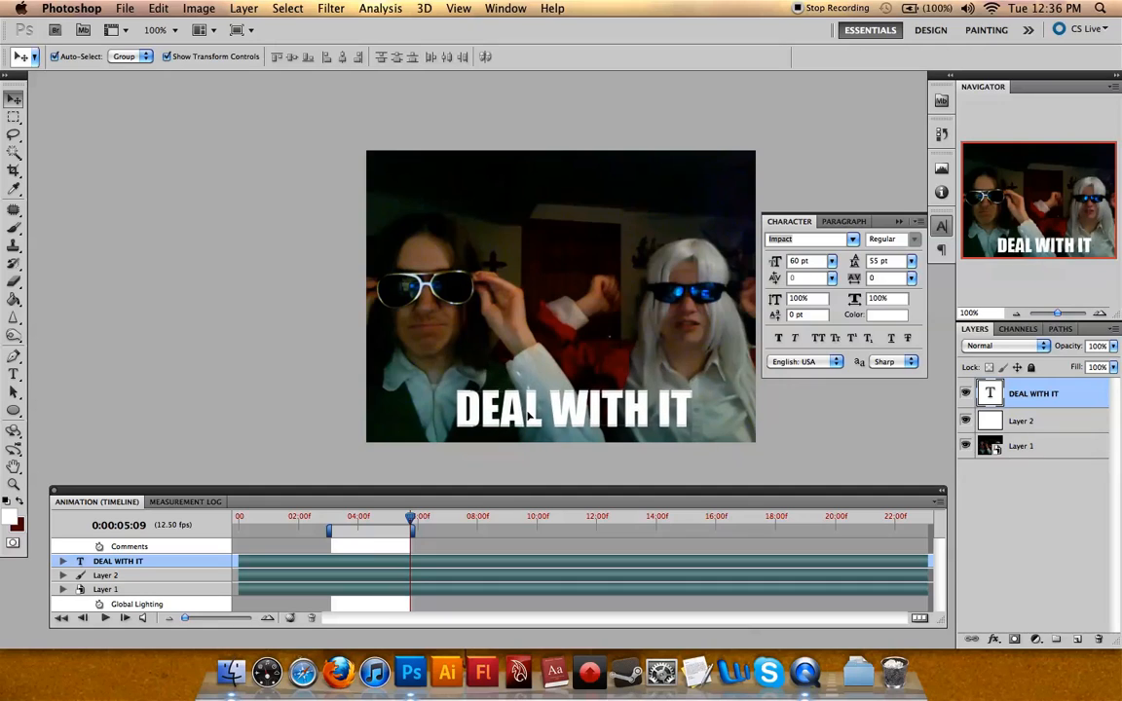
{"action": "left_click", "coordinate": [942, 228]}
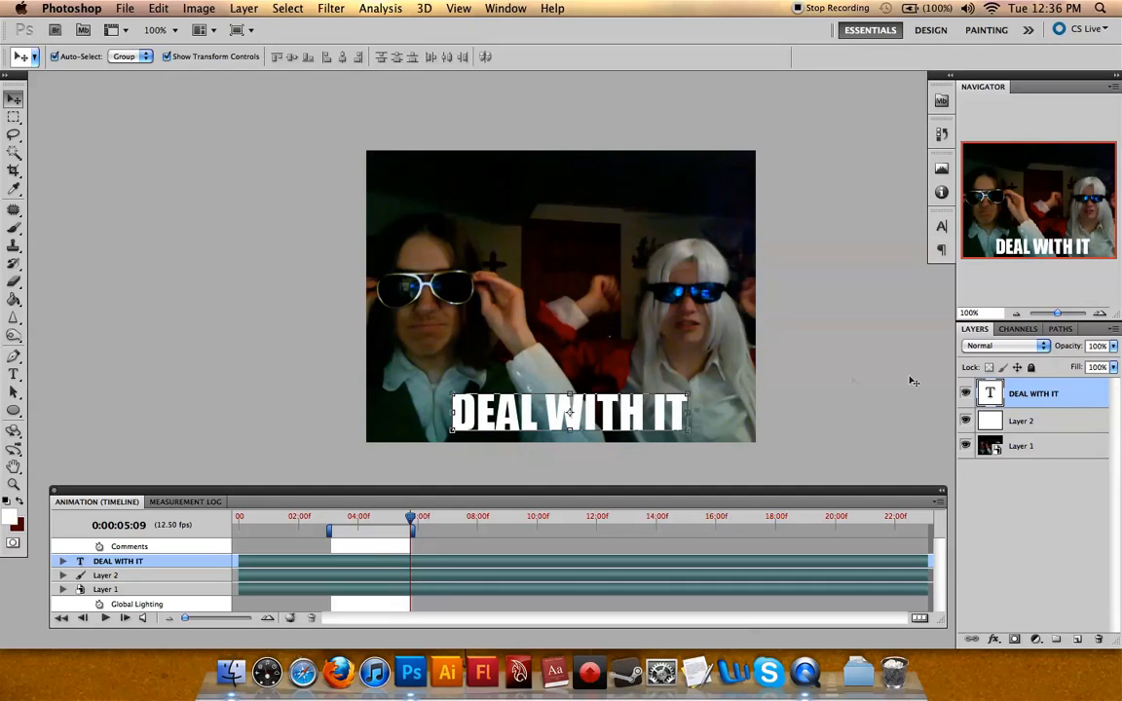
Step: Add a 3 px black outside Stroke layer style to the DEAL WITH IT text layer
{"action": "double_click", "coordinate": [1098, 401]}
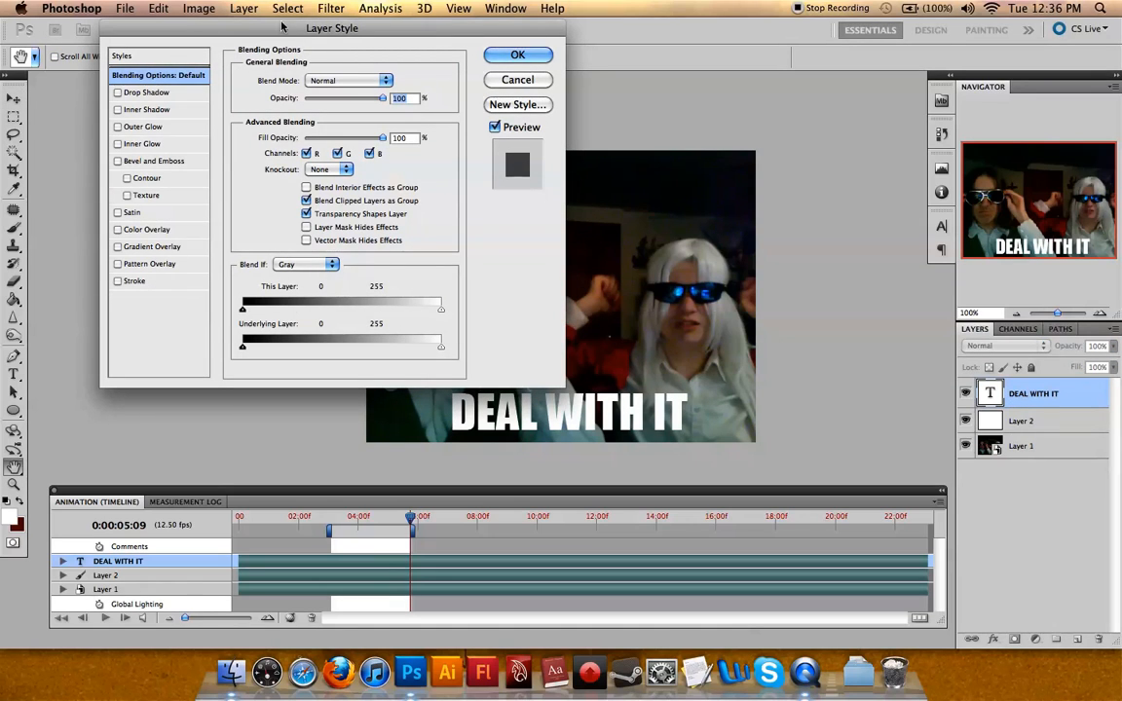
{"action": "left_click_drag", "start_coordinate": [285, 27], "coordinate": [418, 73]}
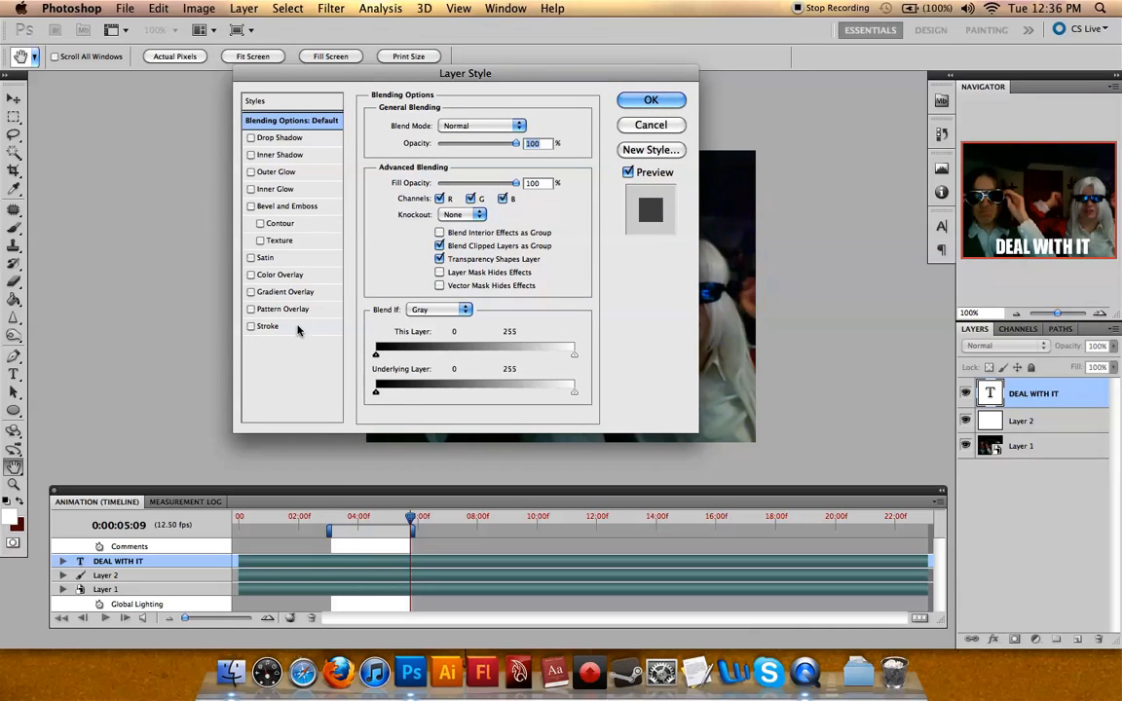
{"action": "left_click", "coordinate": [295, 330]}
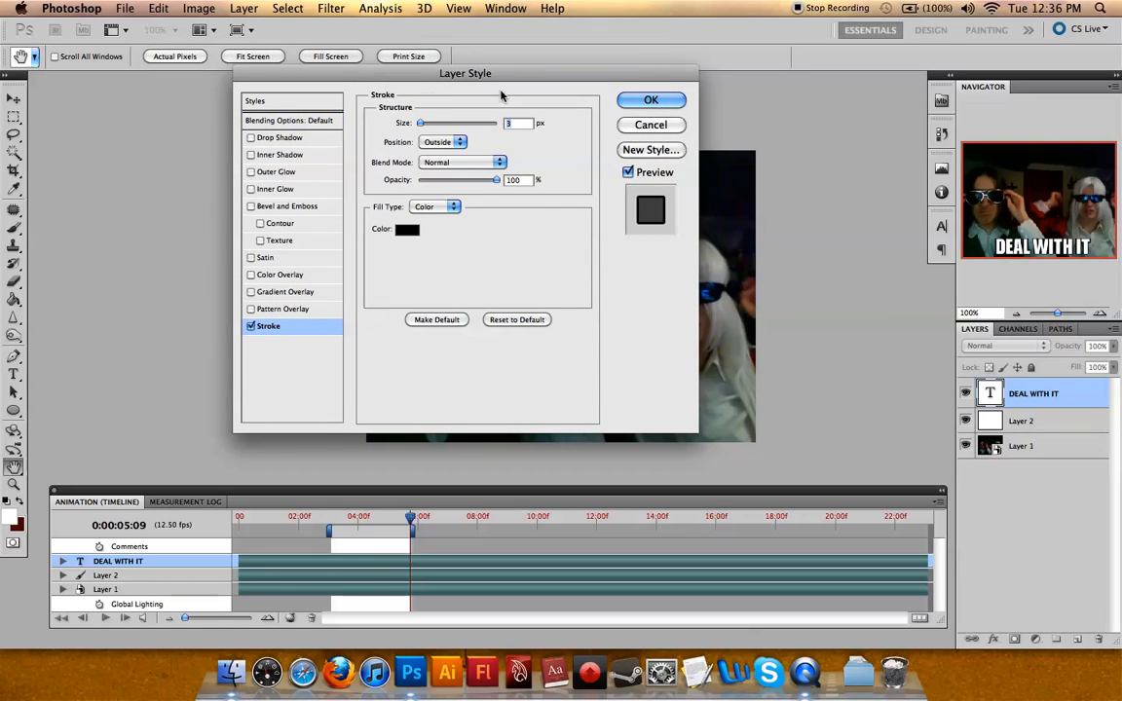
{"action": "left_click_drag", "start_coordinate": [500, 88], "coordinate": [698, 39]}
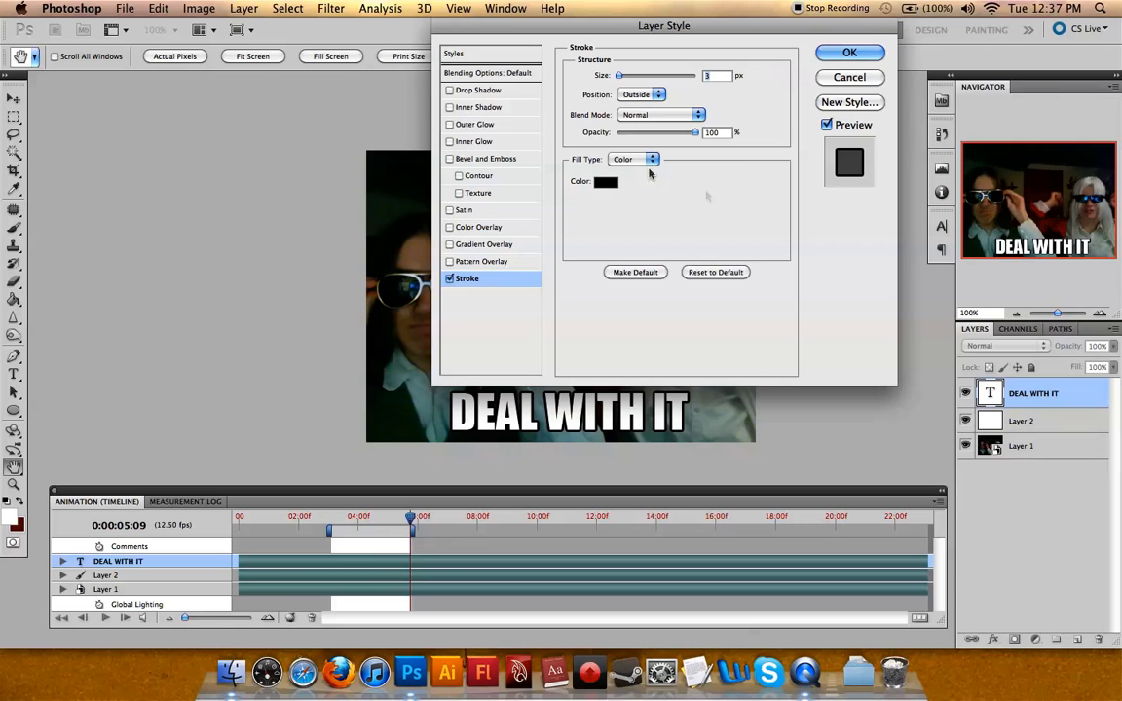
{"action": "left_click", "coordinate": [852, 56]}
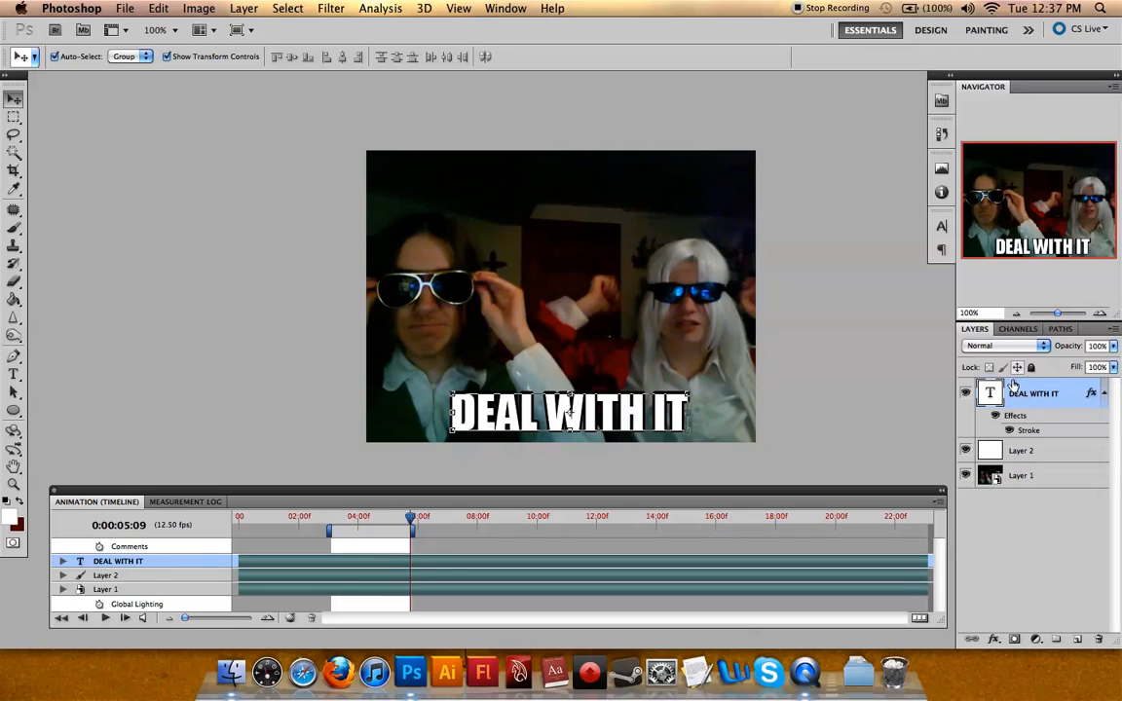
Step: Align the horizontal centers of the caption and Layer 1, then deselect both layers
{"action": "left_click", "coordinate": [1020, 477], "text": "super"}
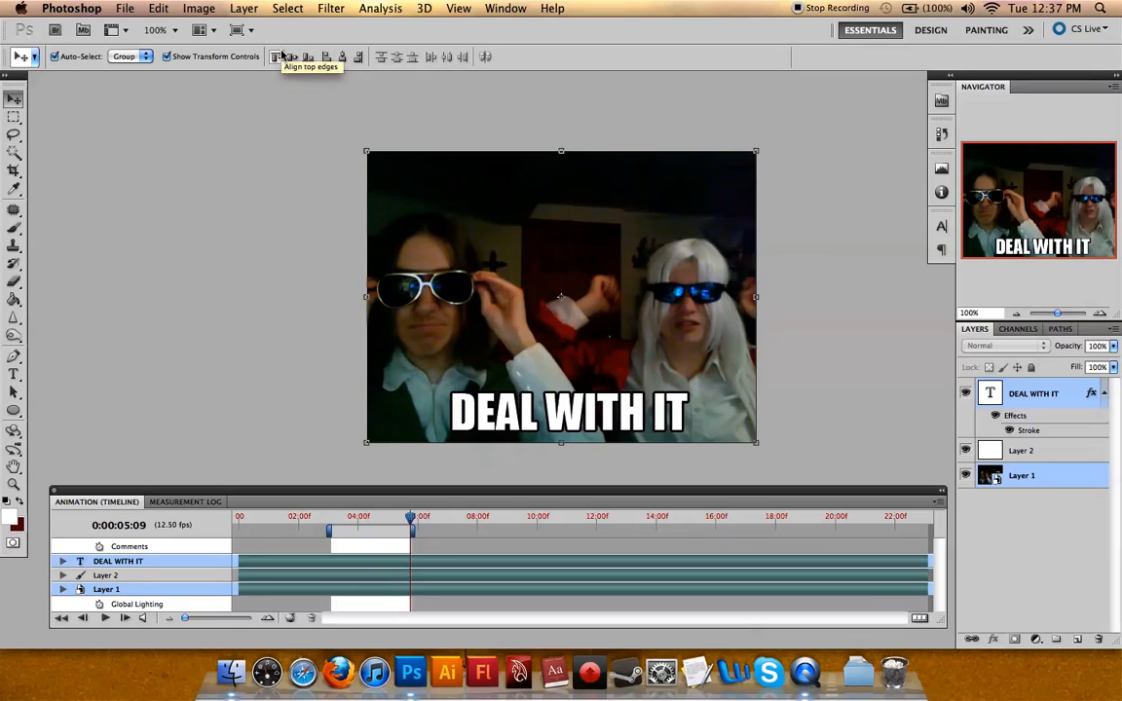
{"action": "left_click", "coordinate": [343, 57]}
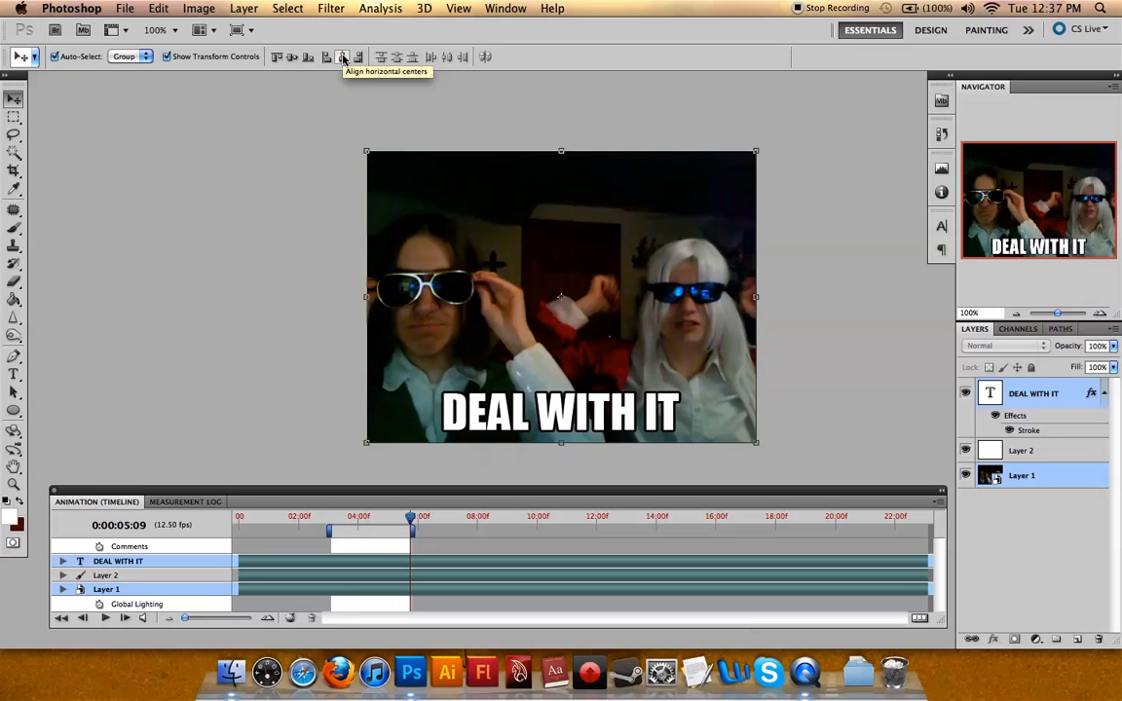
{"action": "left_click", "coordinate": [233, 262]}
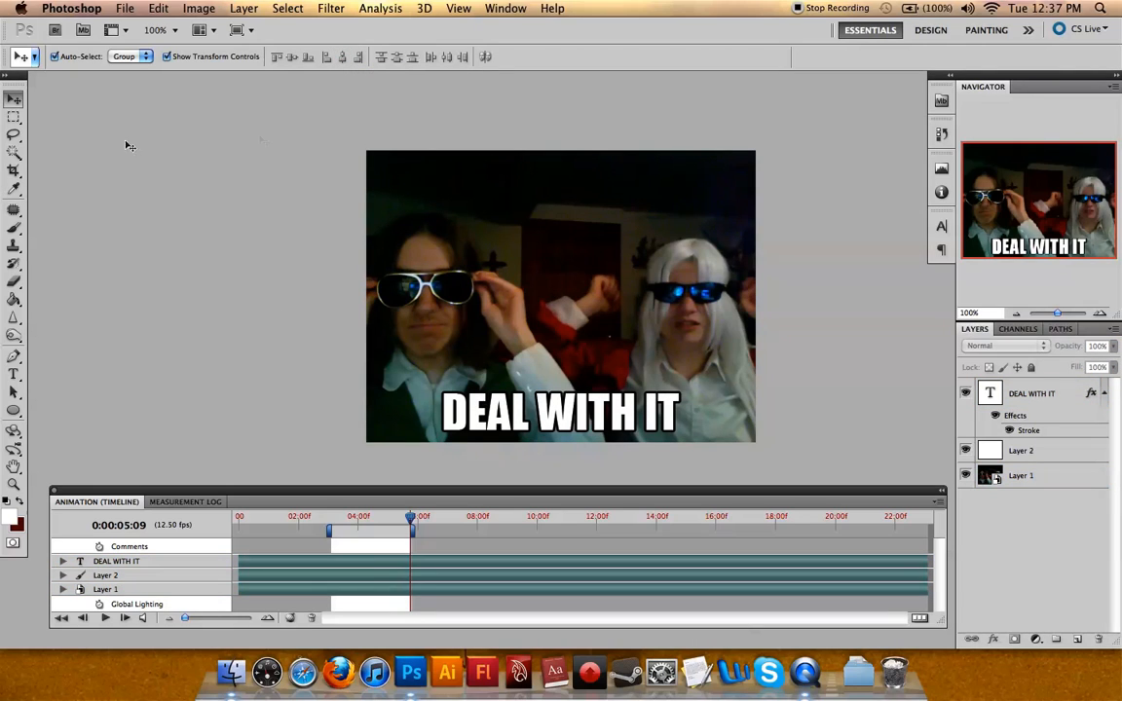
Step: Start a Save for Web & Devices export as GIF and set the image width to 400 px
{"action": "left_click", "coordinate": [125, 9]}
{"action": "left_click", "coordinate": [124, 9]}
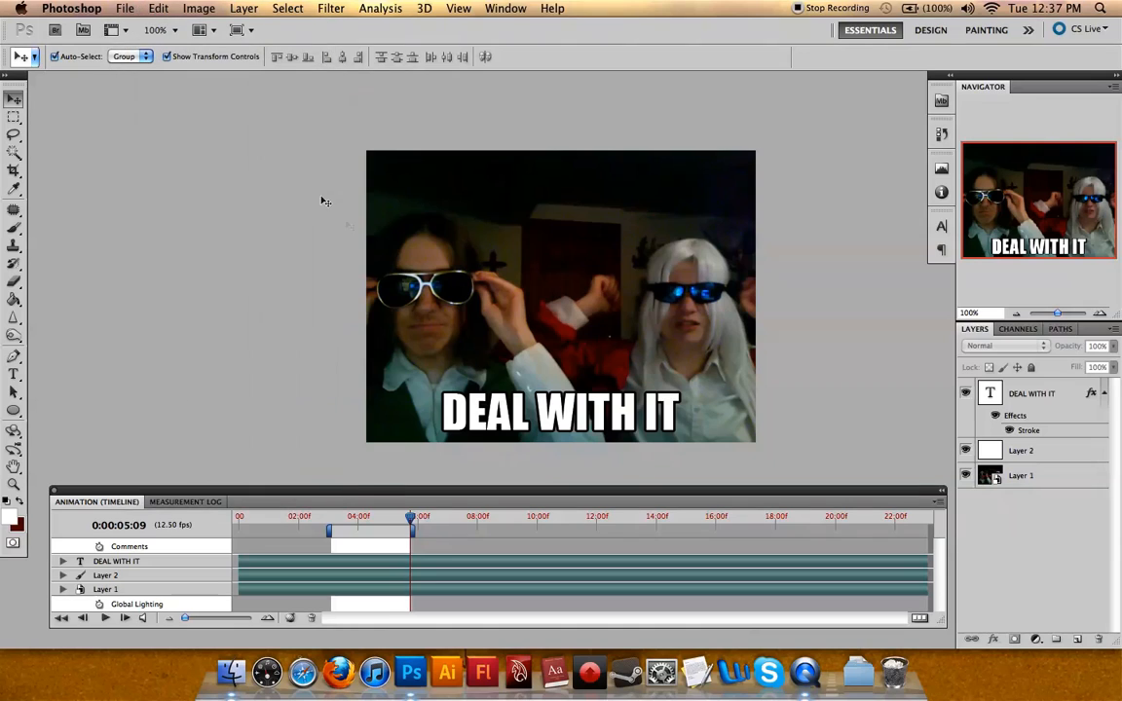
{"action": "left_click", "coordinate": [126, 7]}
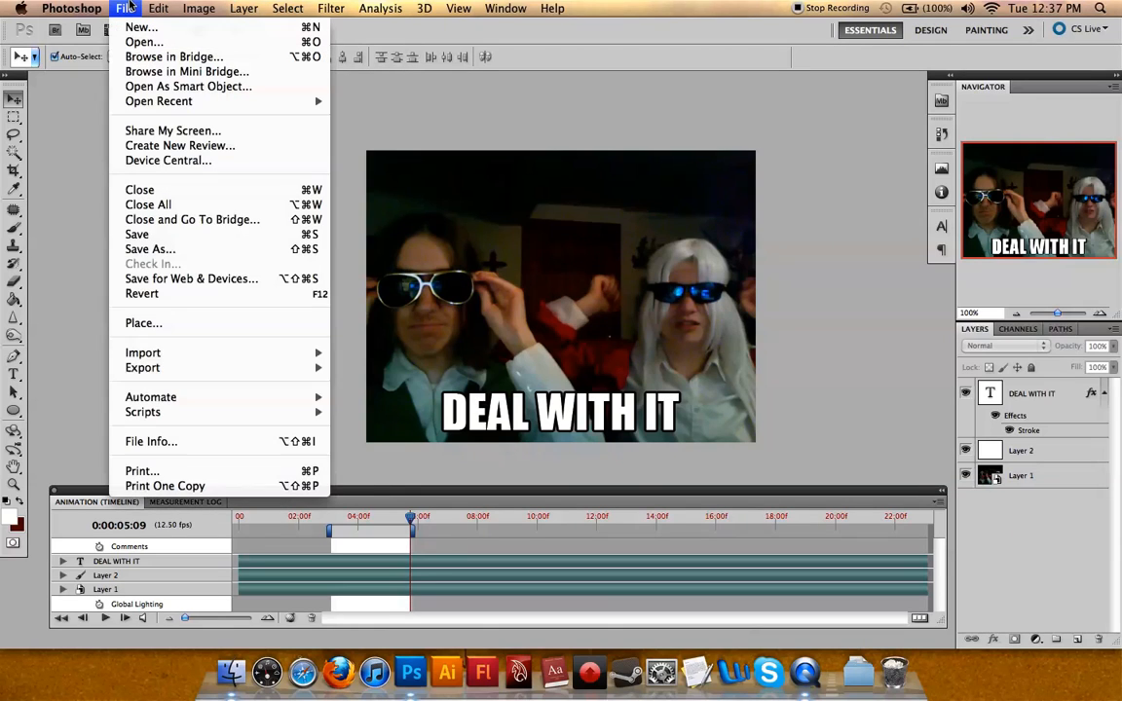
{"action": "left_click", "coordinate": [196, 279]}
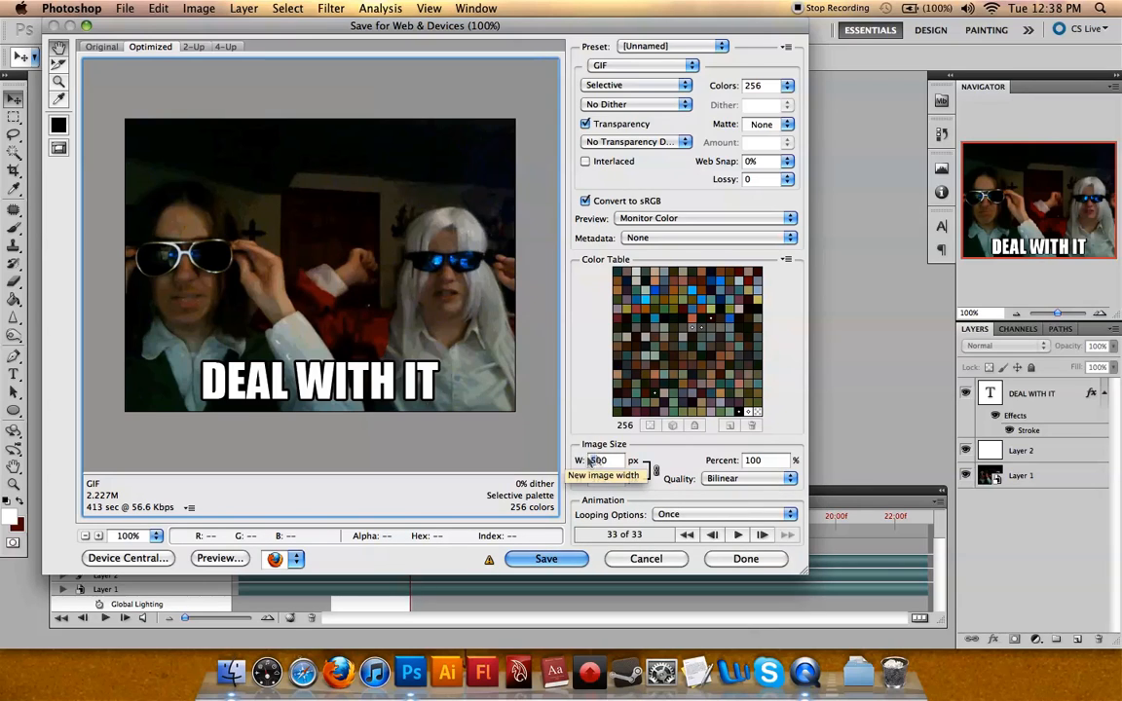
{"action": "type", "text": "4"}
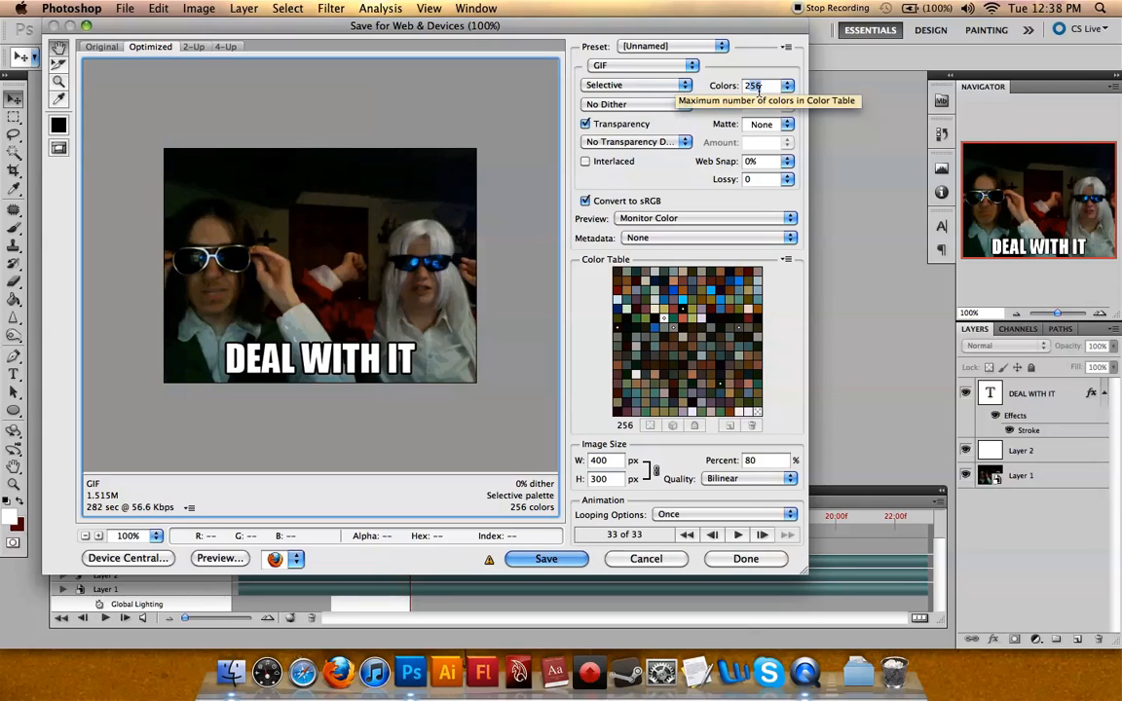
Step: Set the GIF's maximum number of colors to 240
{"action": "type", "text": "24"}
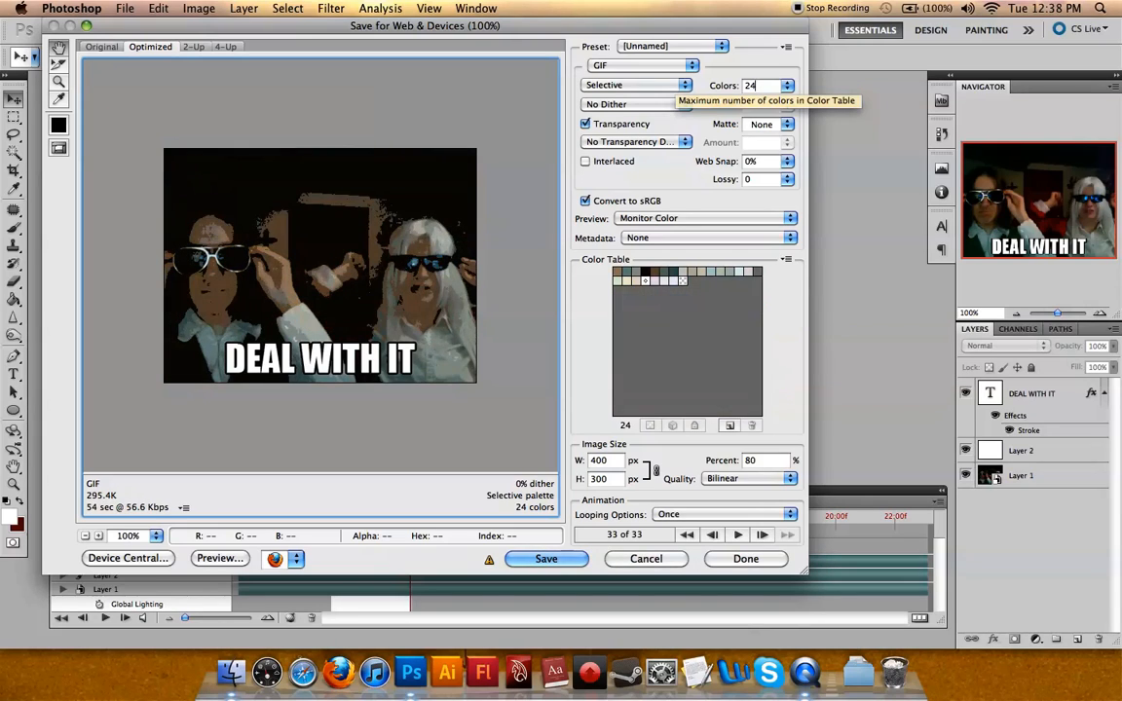
{"action": "type", "text": "0"}
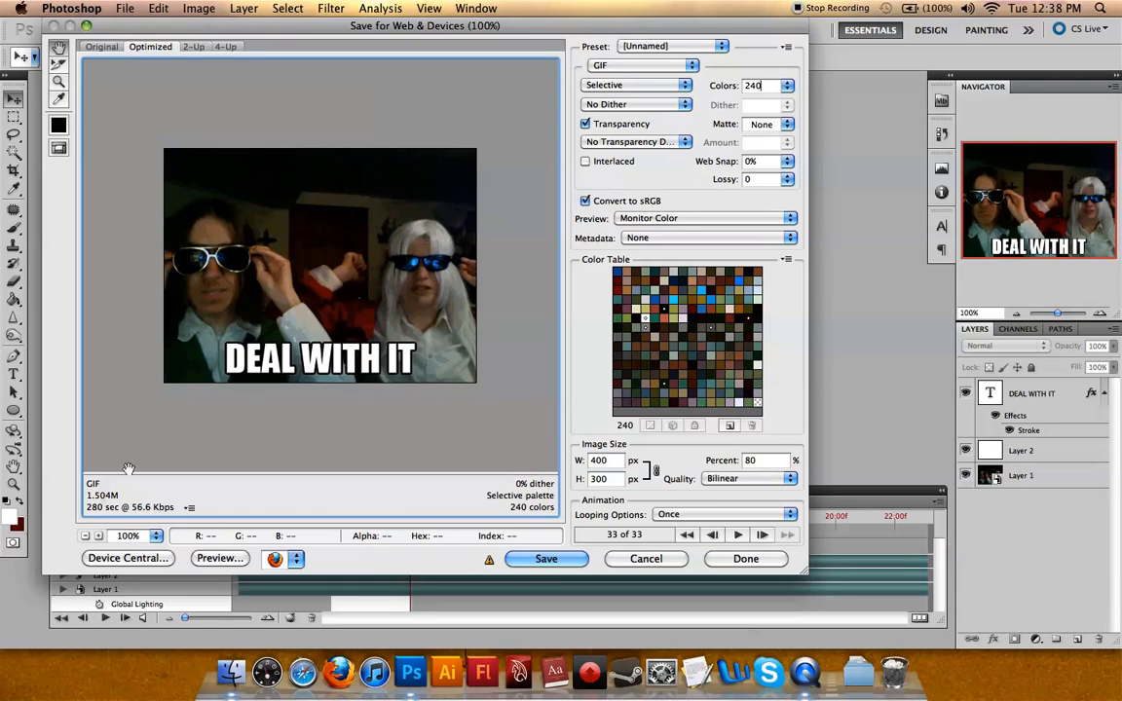
{"action": "left_click", "coordinate": [786, 86]}
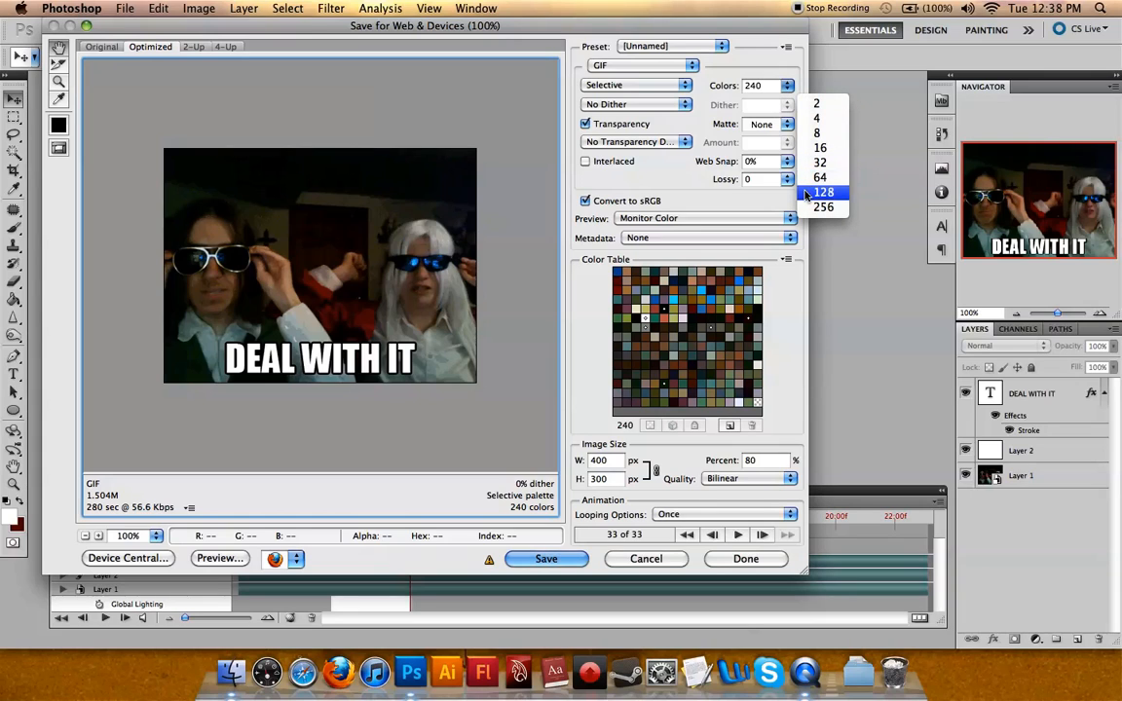
{"action": "left_click", "coordinate": [656, 180]}
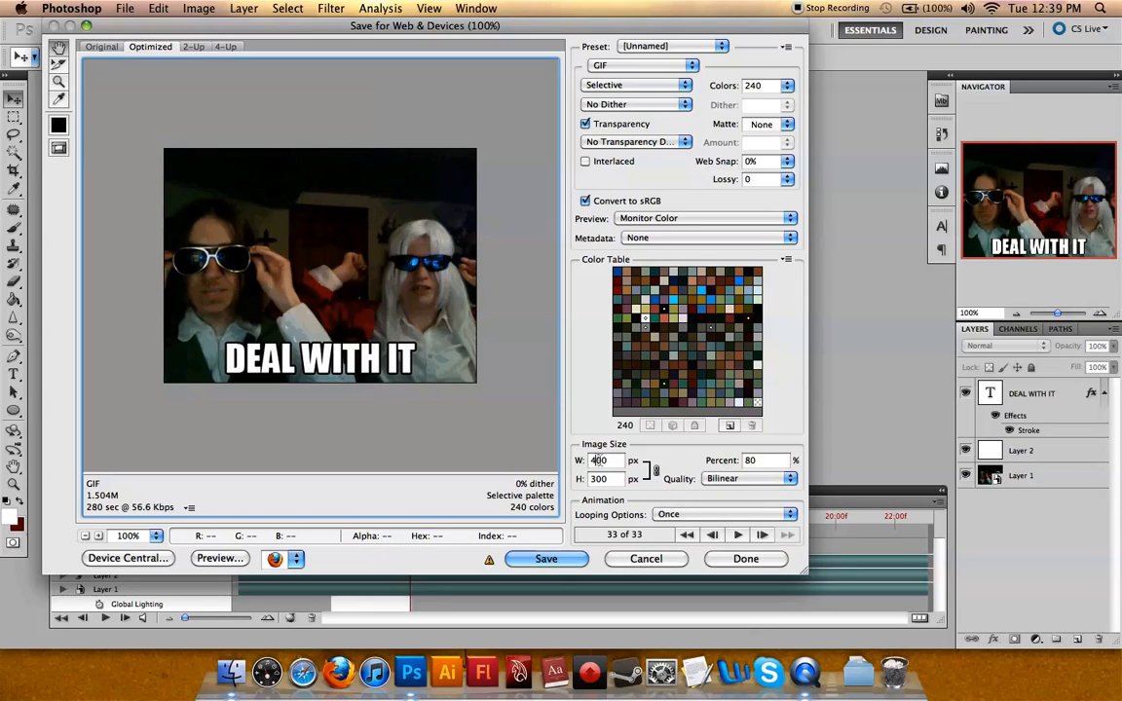
Step: Scale the GIF export to 70 percent, 350 px wide, and limit its color table to 133 colors
{"action": "type", "text": "50"}
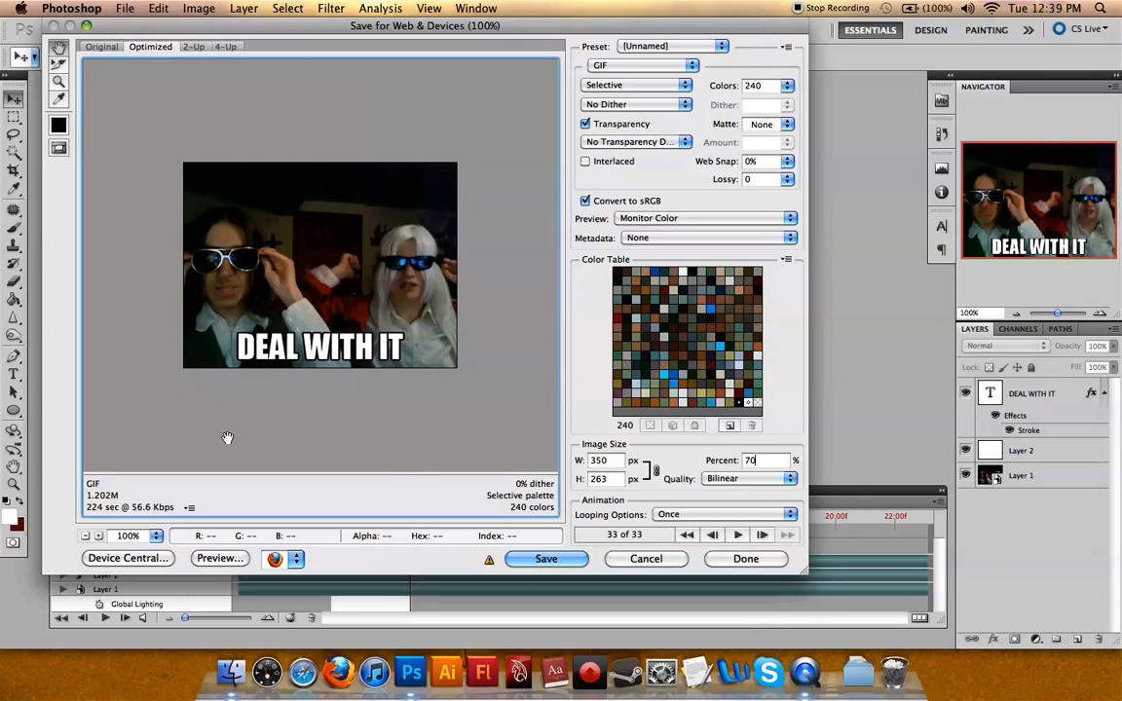
{"action": "left_click", "coordinate": [786, 86]}
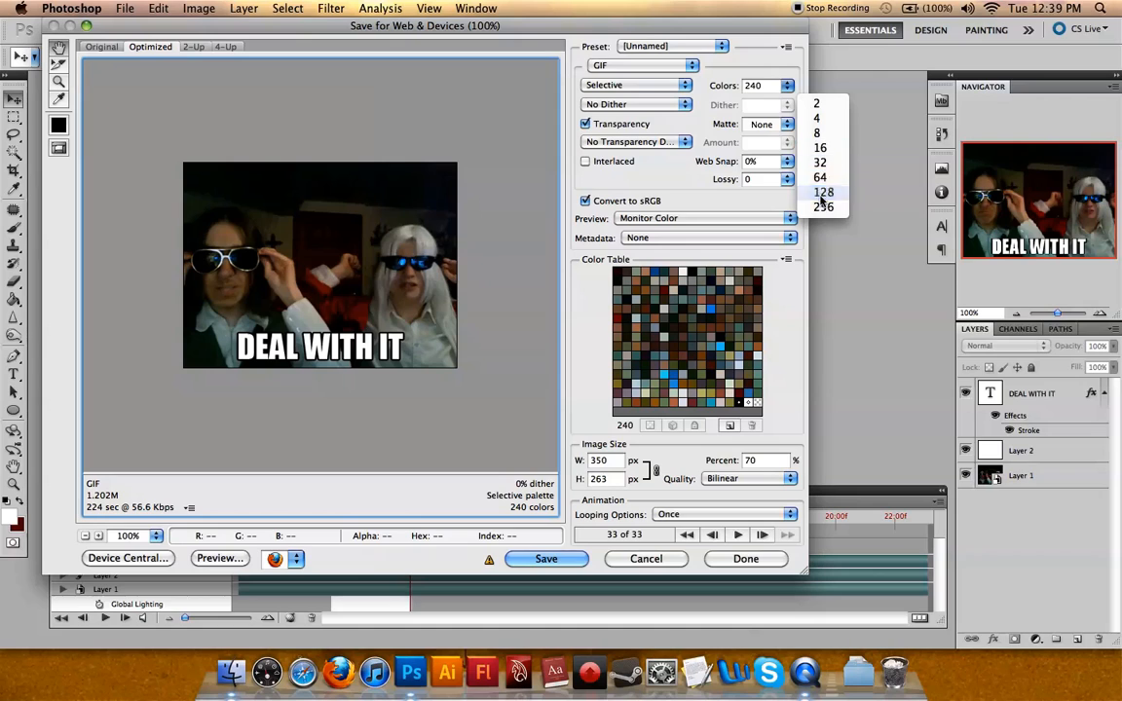
{"action": "left_click", "coordinate": [820, 195]}
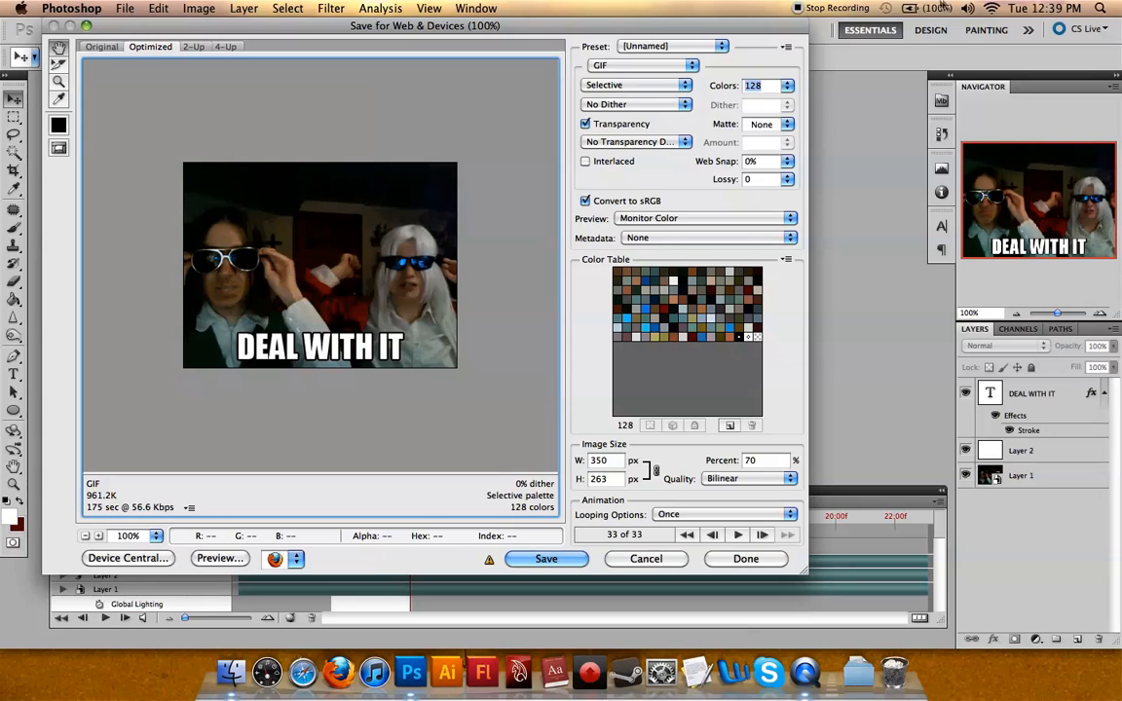
{"action": "type", "text": "1"}
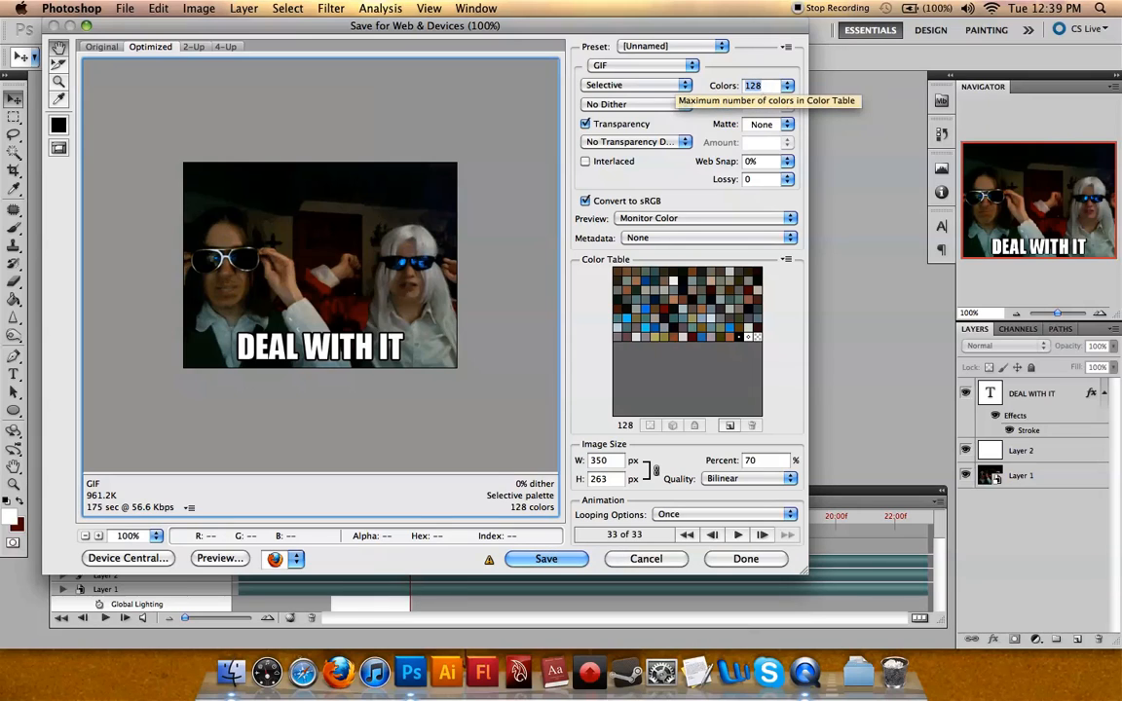
{"action": "type", "text": "3"}
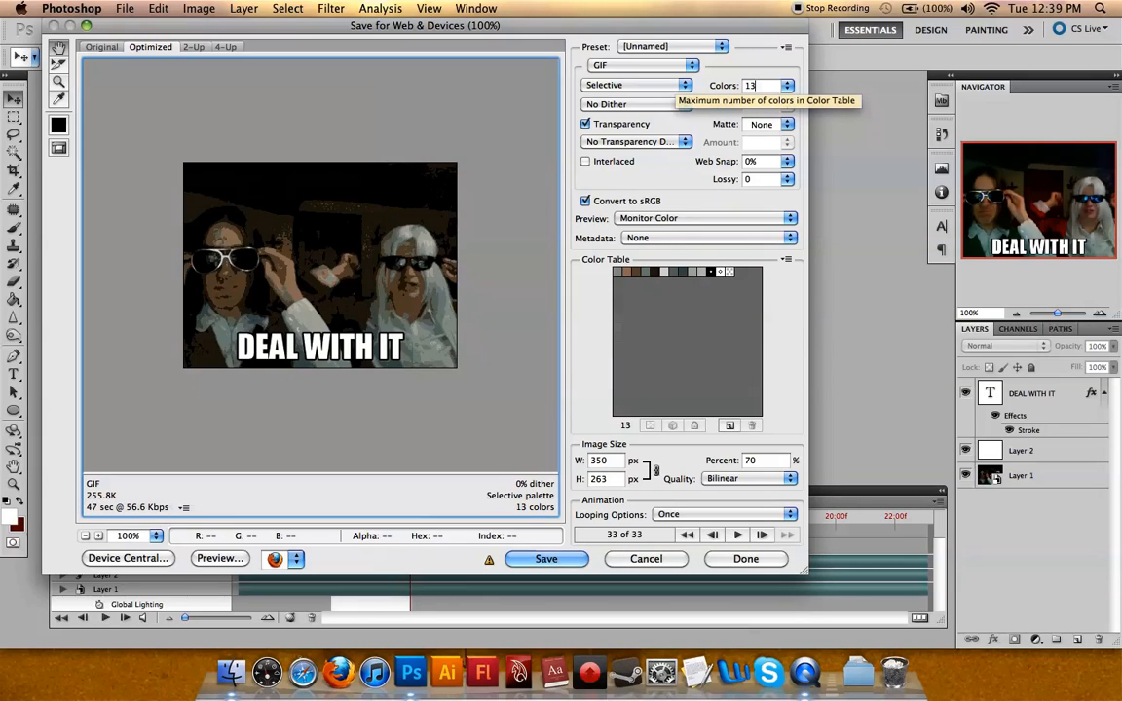
{"action": "type", "text": "0"}
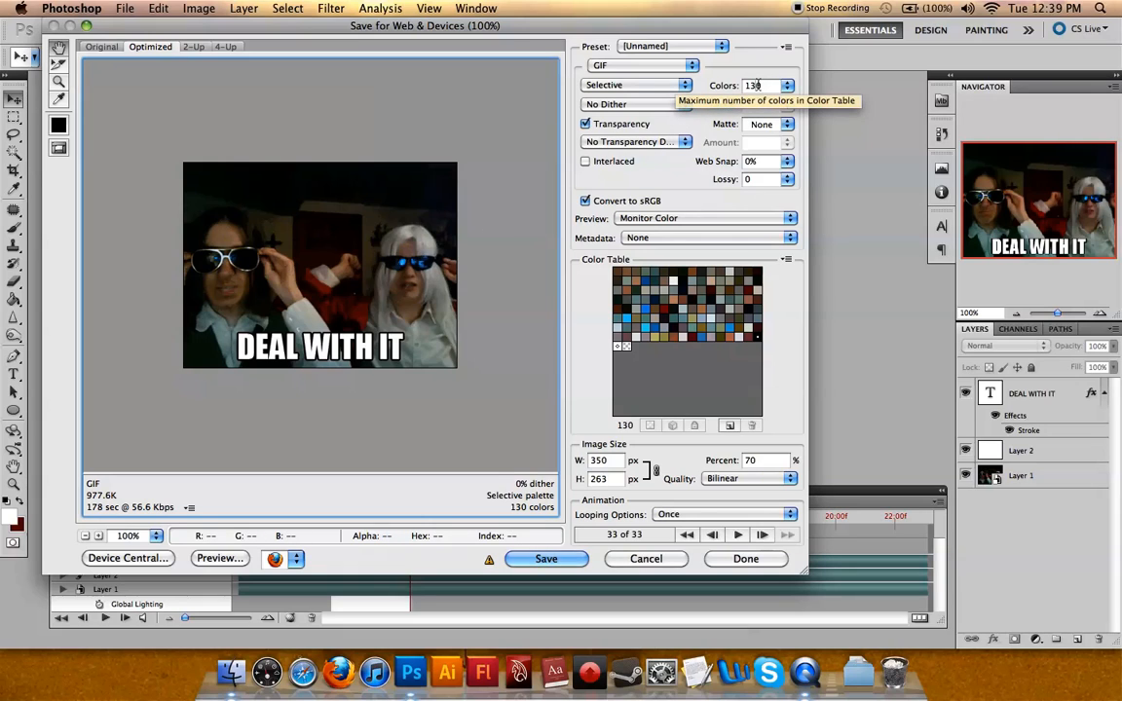
{"action": "key", "text": "BackSpace"}
{"action": "type", "text": "3"}
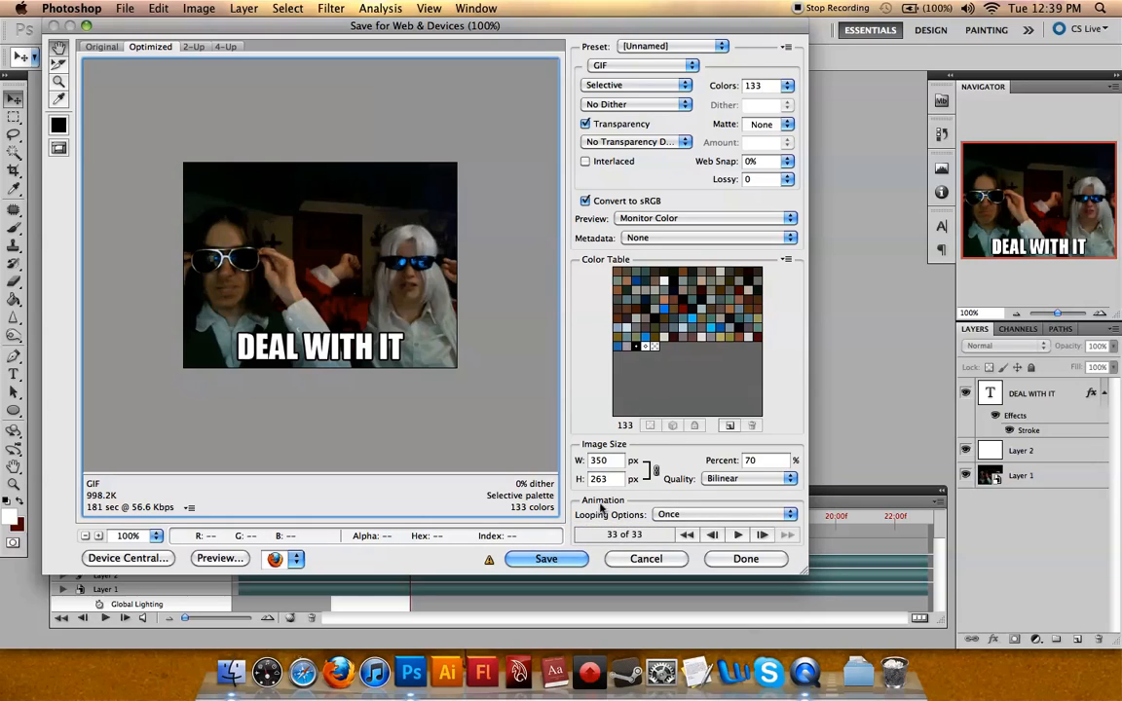
Step: Make the animation loop Forever and save it as dealwithit.gif in the Gifs folder
{"action": "left_click", "coordinate": [710, 518]}
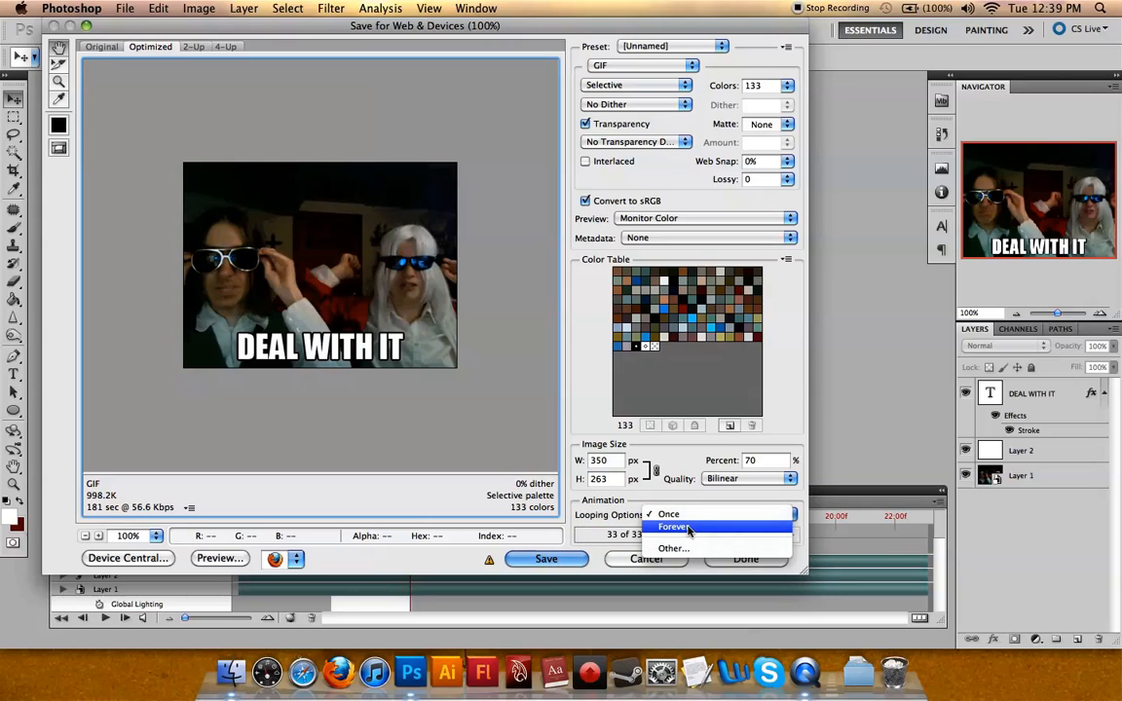
{"action": "left_click", "coordinate": [688, 527]}
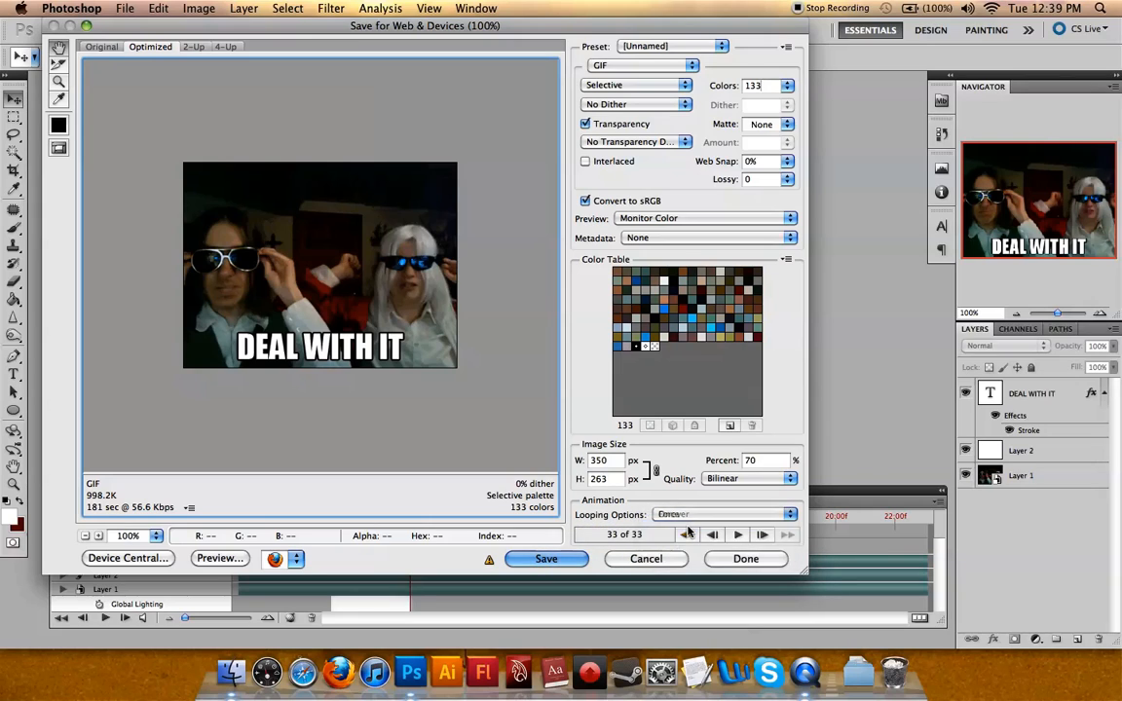
{"action": "left_click", "coordinate": [544, 561]}
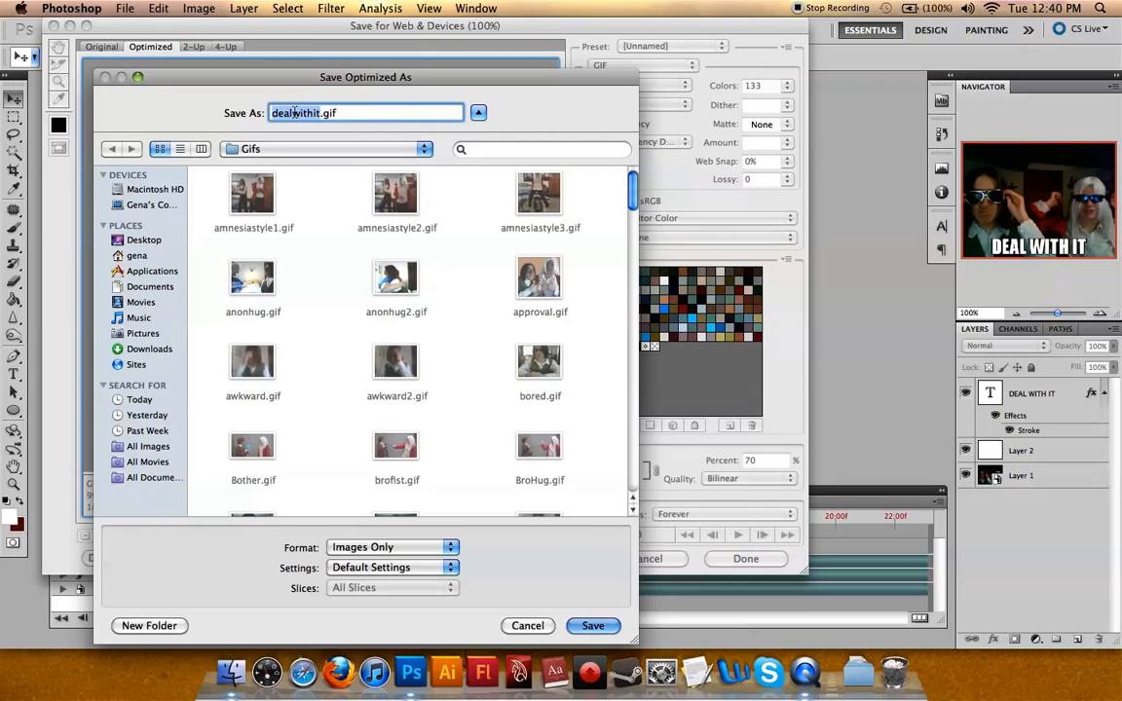
{"action": "left_click", "coordinate": [592, 625]}
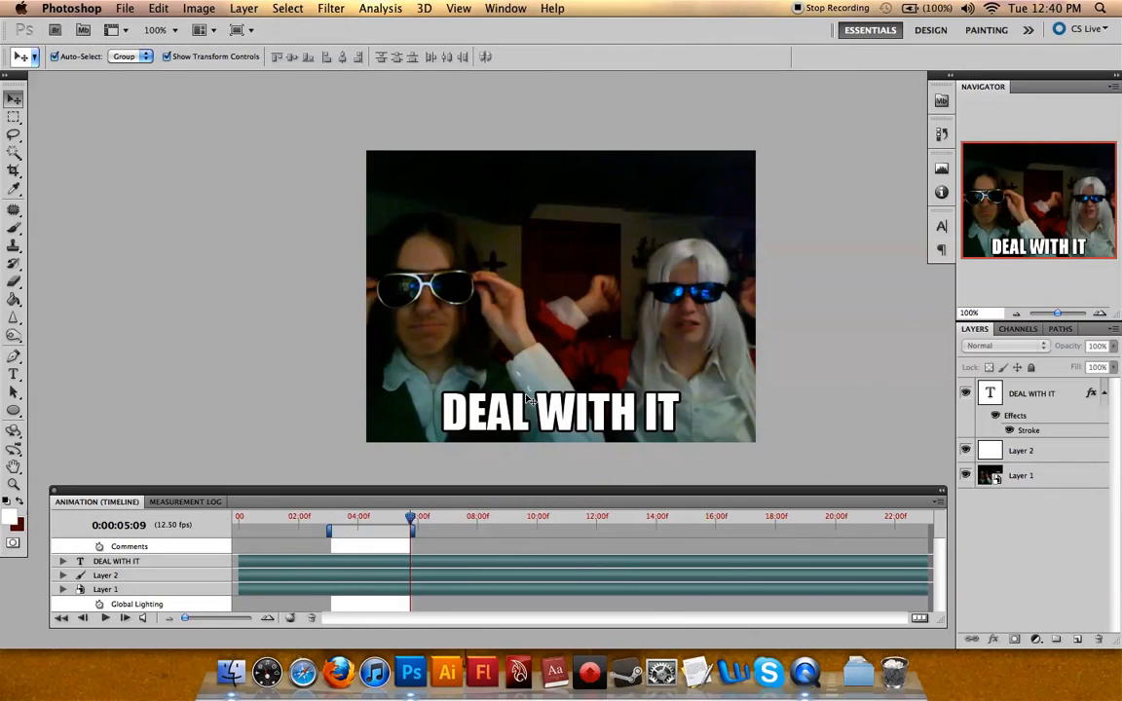
Step: Switch to the Gifs folder in Finder and open dealwithit.gif in a new Firefox tab
{"action": "left_click", "coordinate": [231, 672]}
{"action": "left_click", "coordinate": [269, 94]}
{"action": "double_click", "coordinate": [268, 94]}
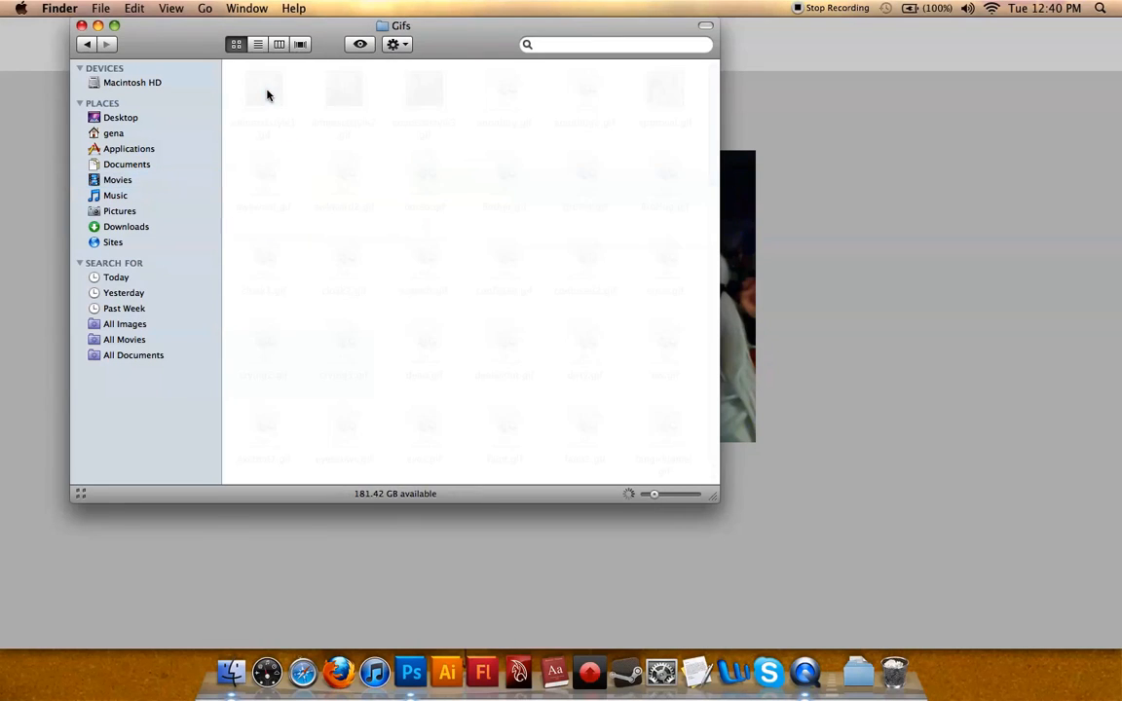
{"action": "left_click", "coordinate": [341, 673]}
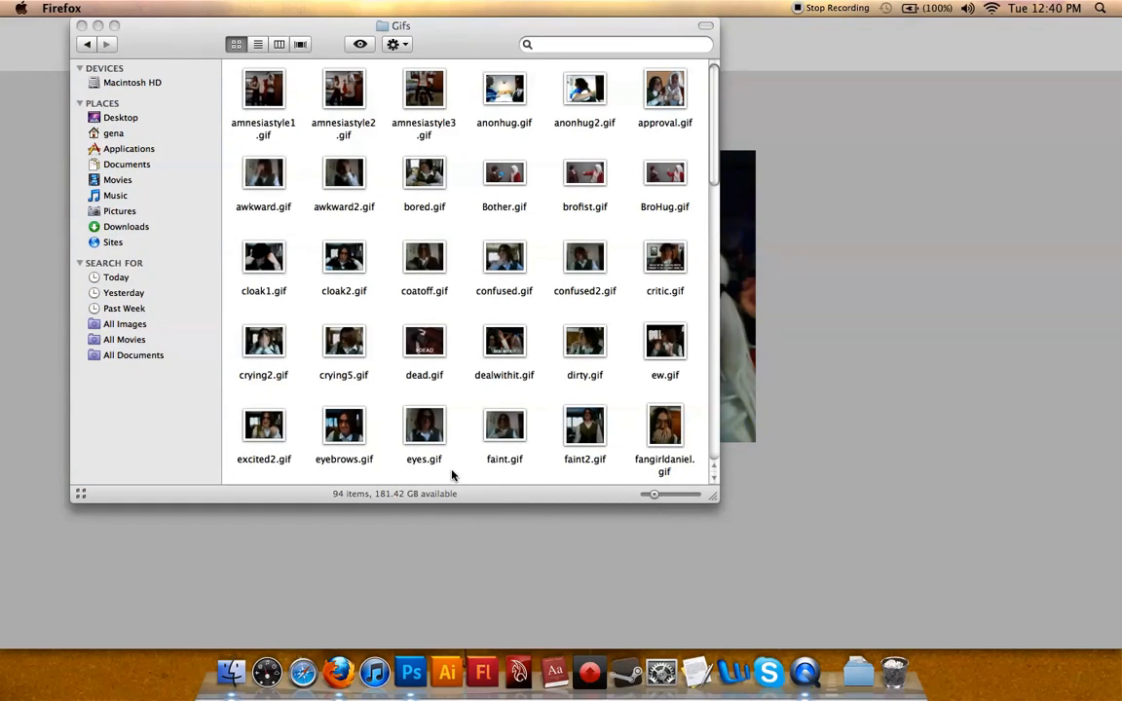
{"action": "left_click", "coordinate": [455, 474]}
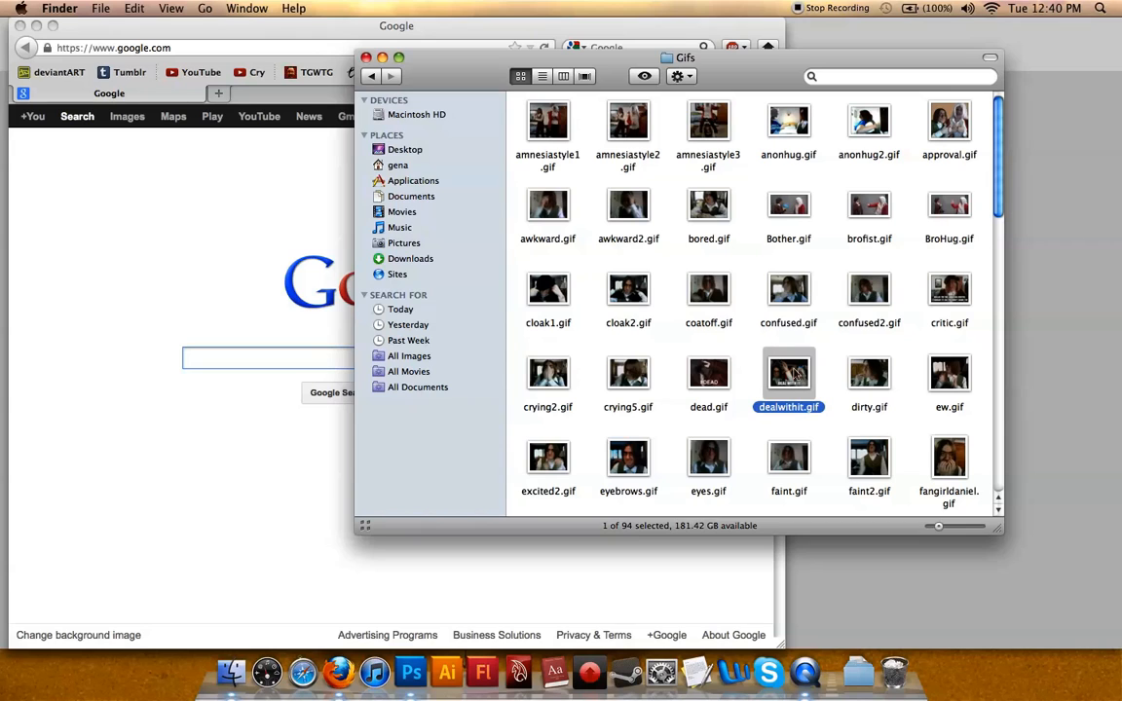
{"action": "left_click_drag", "start_coordinate": [796, 373], "coordinate": [241, 96]}
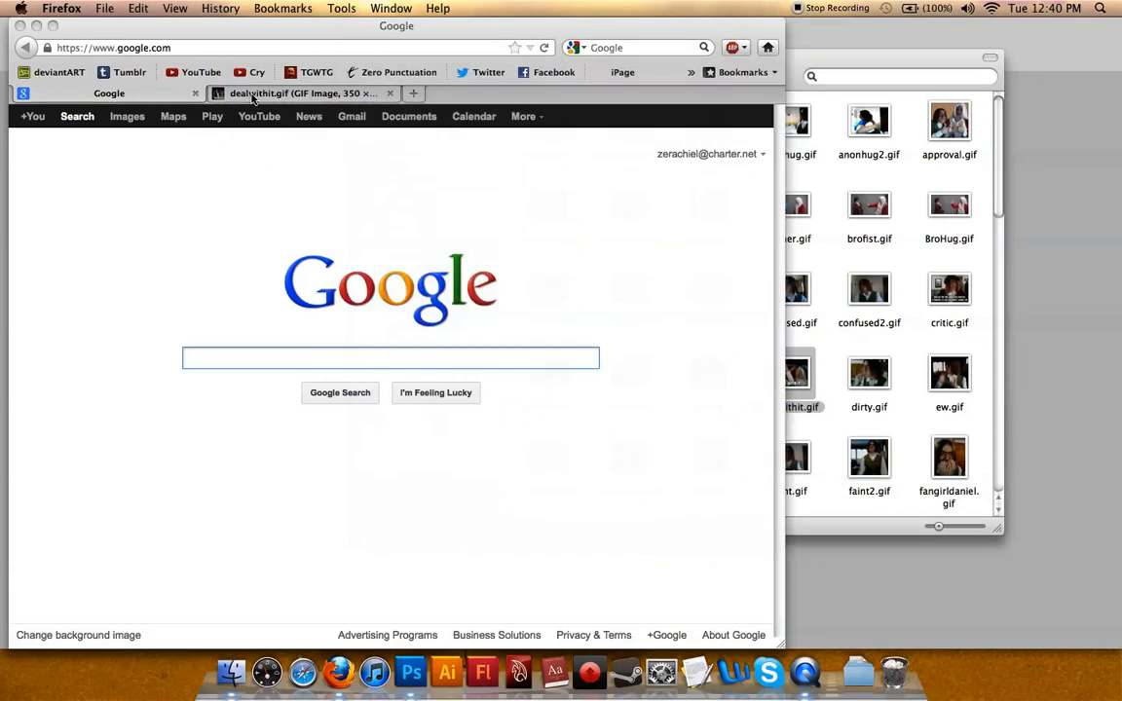